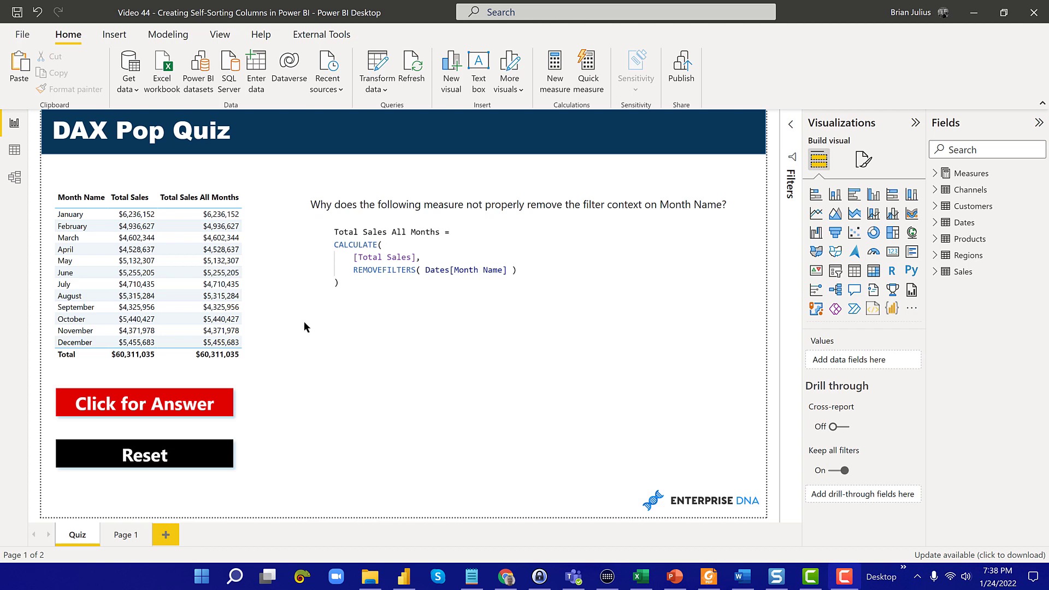
- Reveal the quiz answer, showing Total Sales All Months Corrected as $60,311,035 for every month
left_click(206, 404, "ctrl")
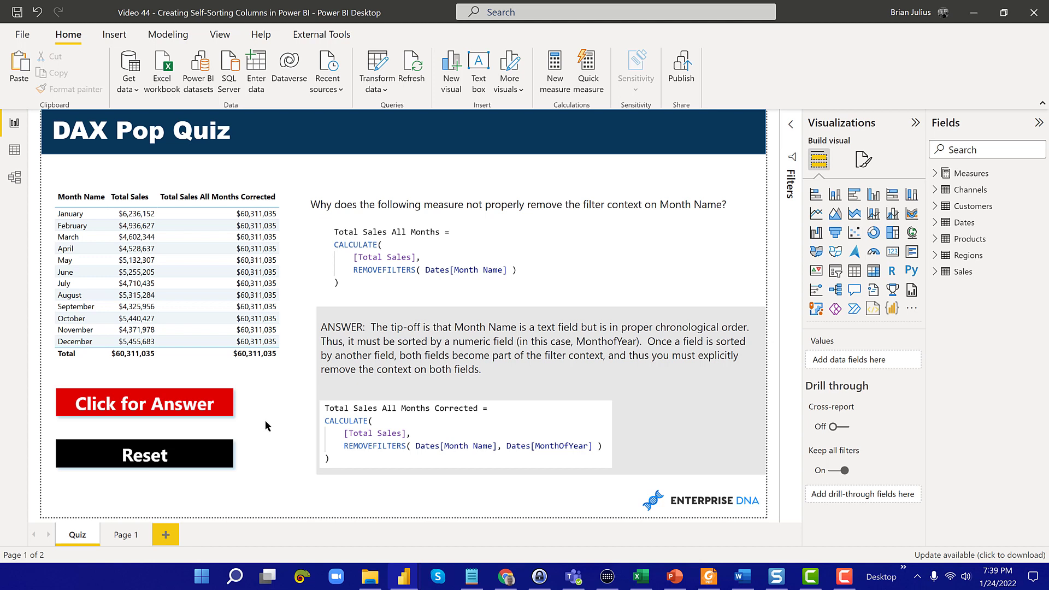
- Go to the Creating Self-Sorting Columns page and view the Dates table's rows in Data view
left_click(131, 533)
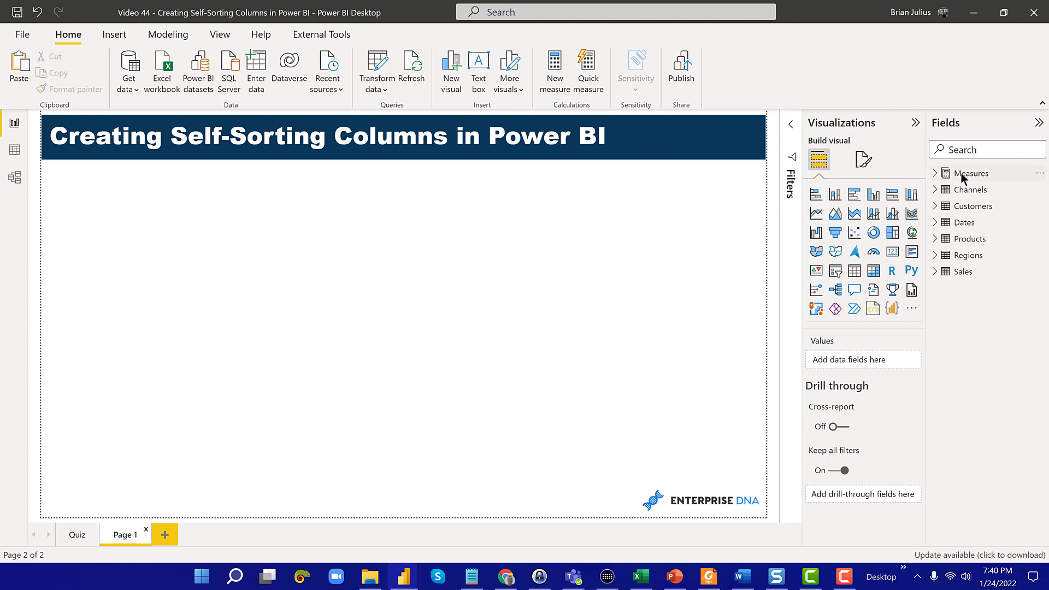
left_click(965, 220)
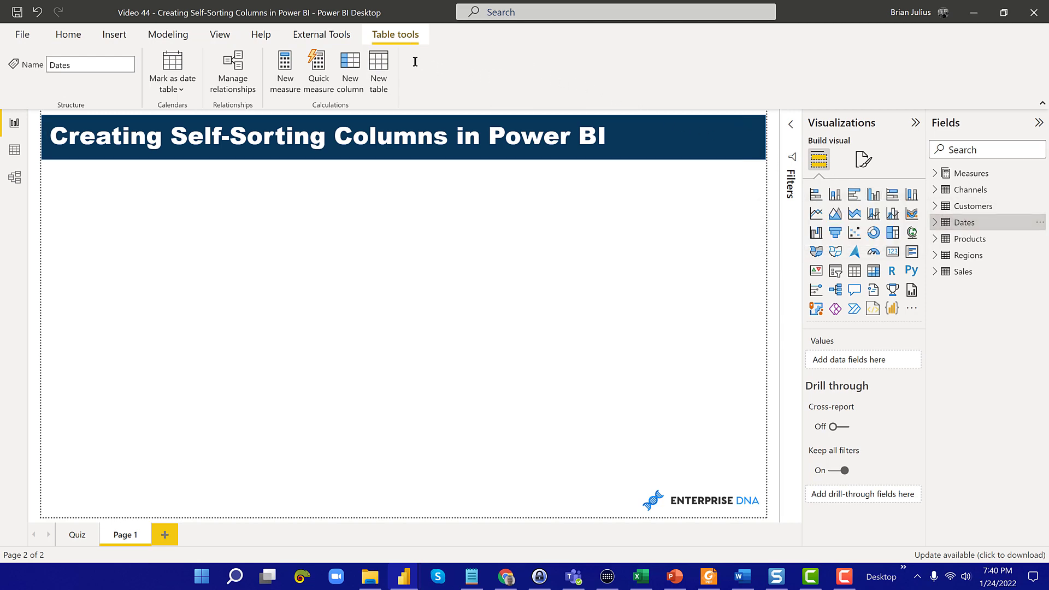
left_click(321, 34)
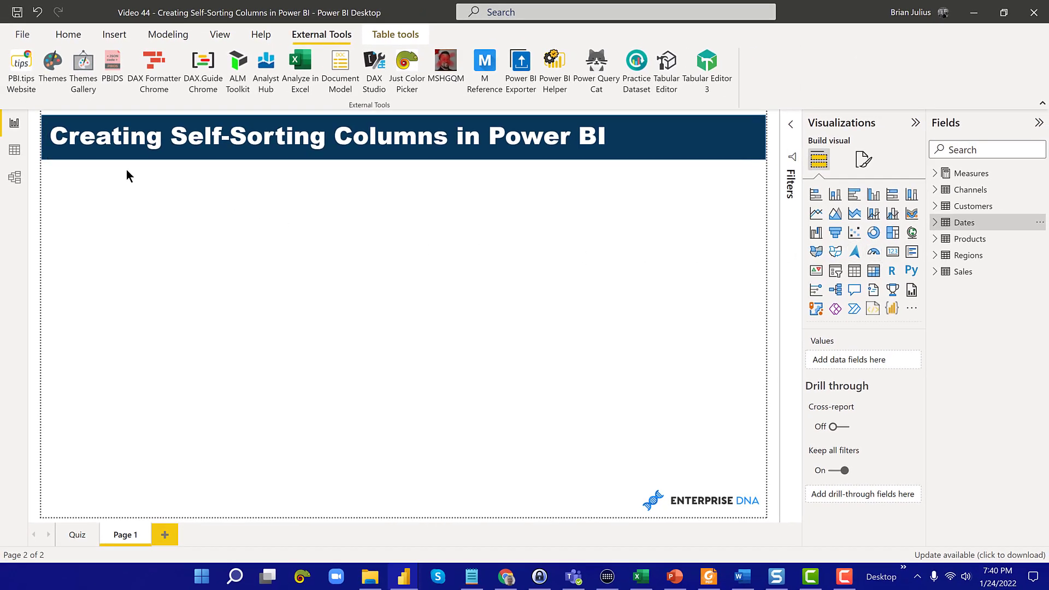
left_click(14, 149)
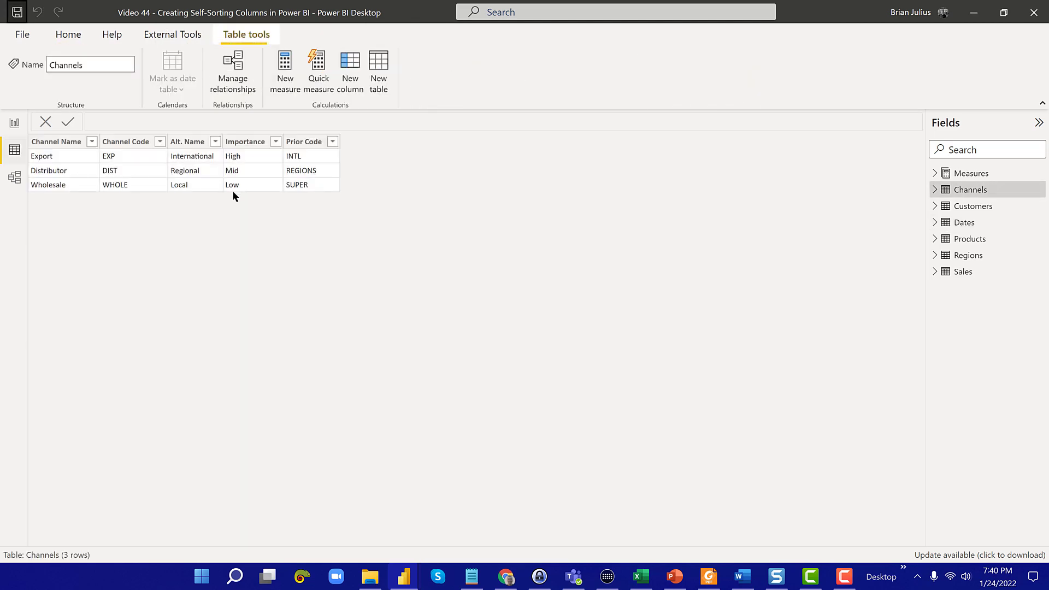
left_click(961, 227)
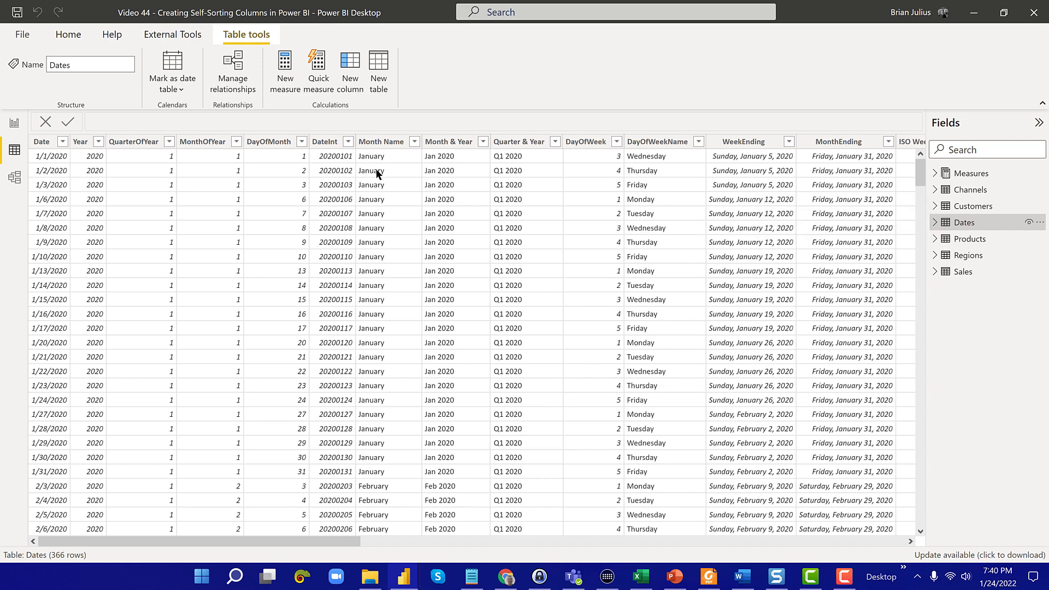
left_click(24, 123)
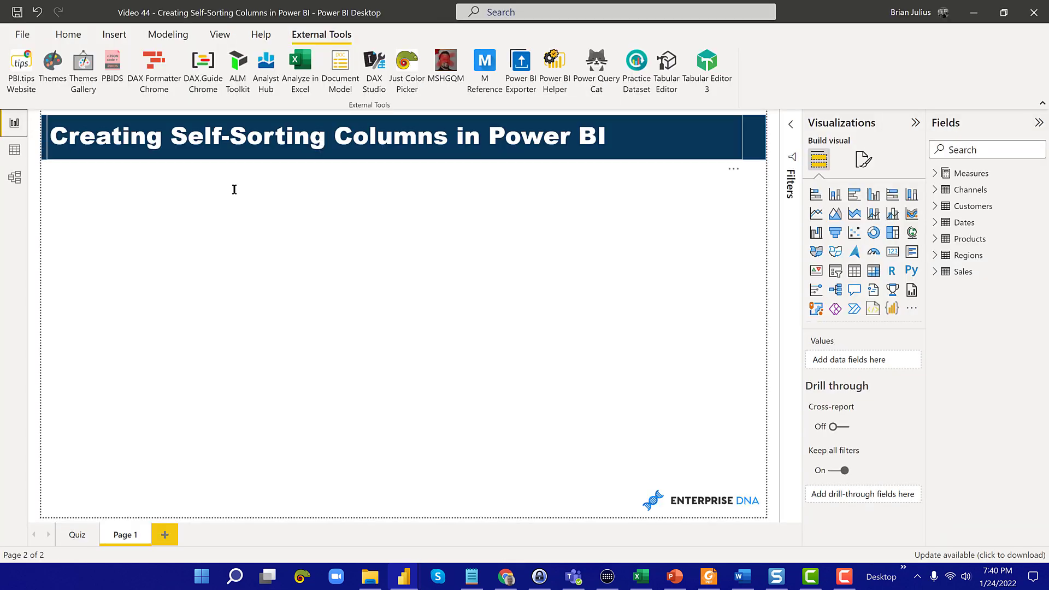
- Back in Report view, expand the Dates table in Fields to list its columns
left_click(950, 189)
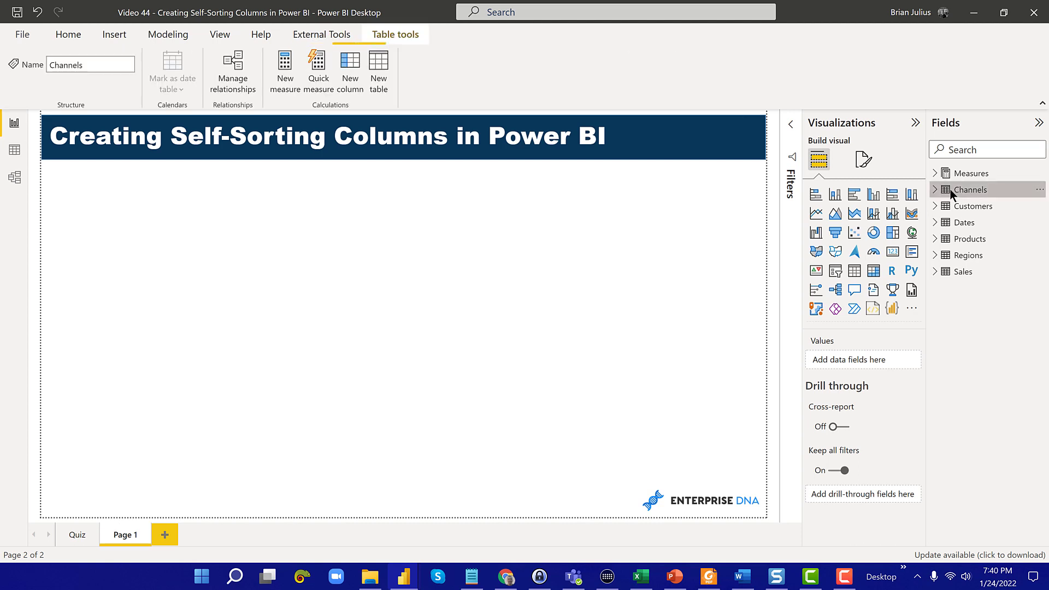
left_click(935, 221)
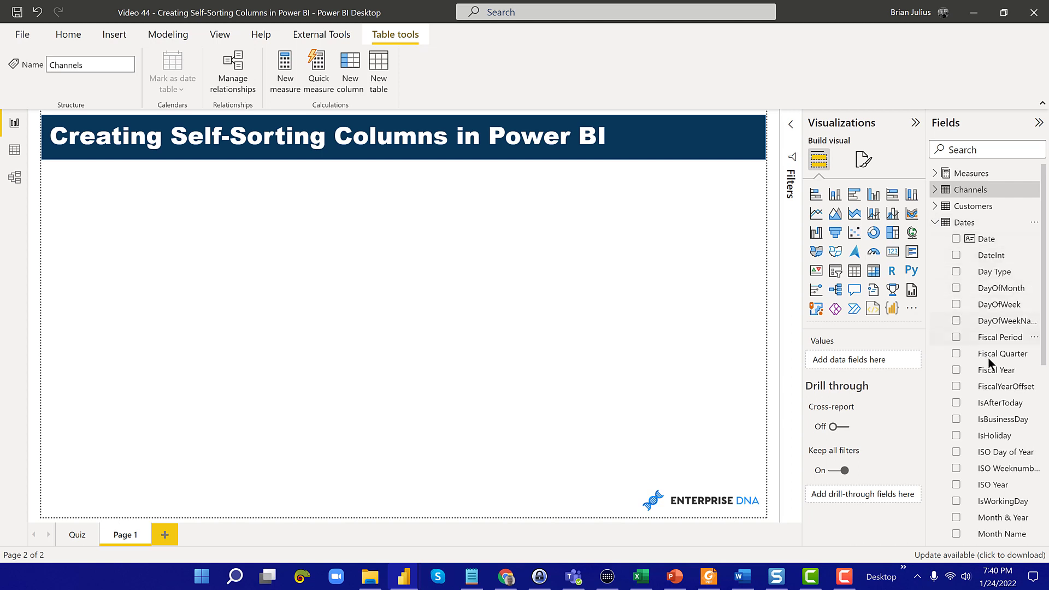
scroll(1003, 377, "down", 3)
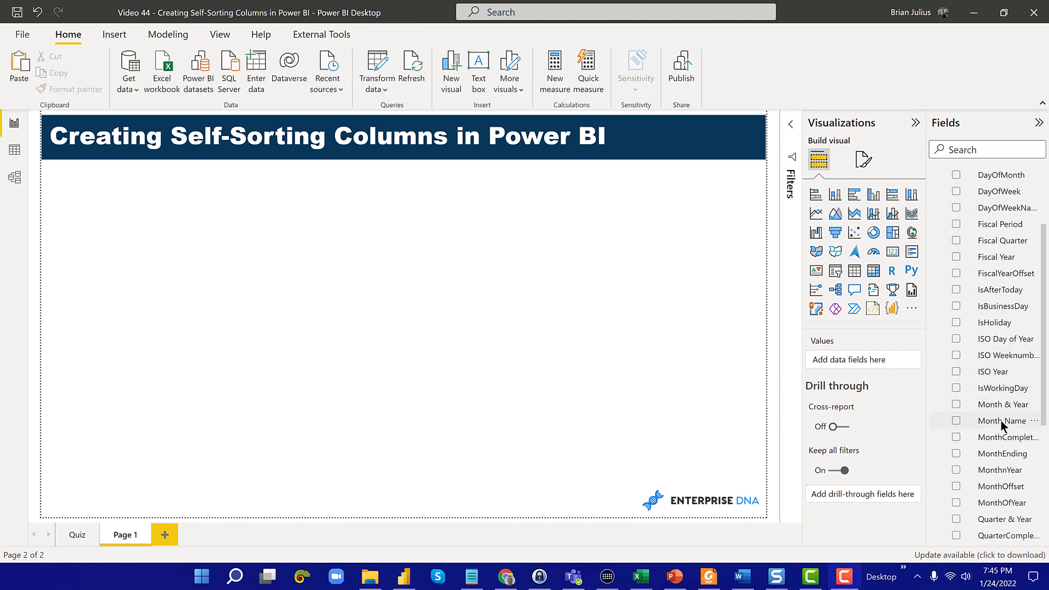
- Place Month Name on the page as a table, sized and positioned to show all twelve months
left_click_drag(1001, 421, 232, 269)
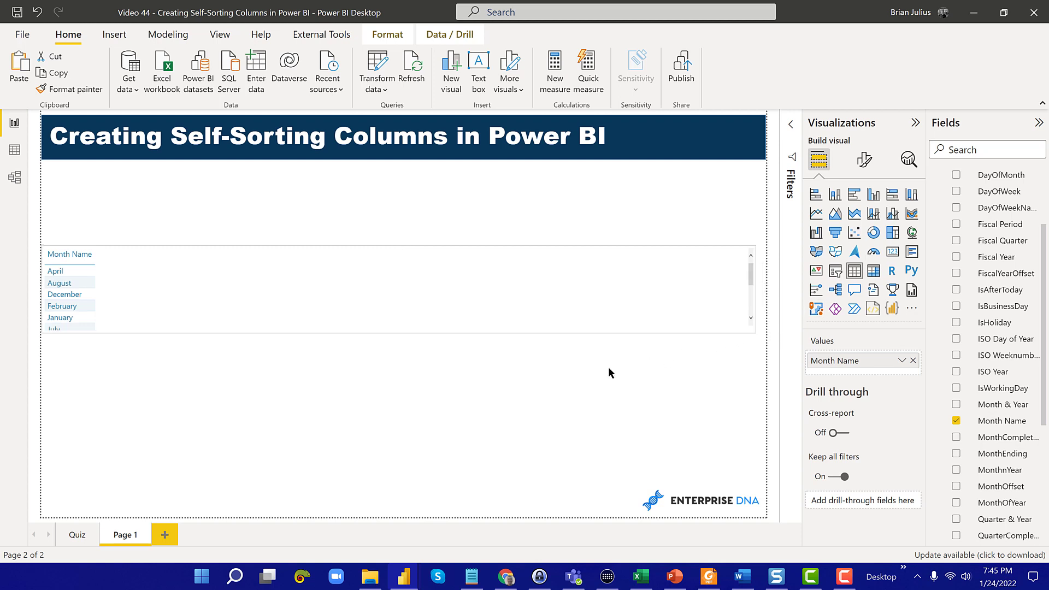
left_click_drag(595, 375, 341, 448)
left_click_drag(295, 277, 320, 267)
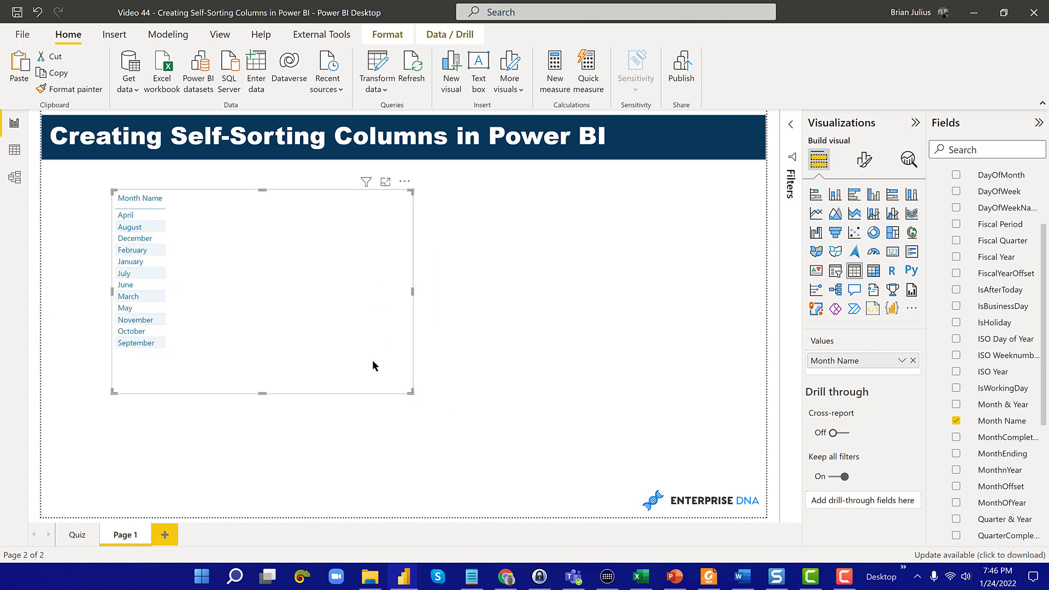
left_click_drag(367, 361, 264, 388)
- Open Power Query Editor via Transform data and select the Dates query
left_click(398, 300)
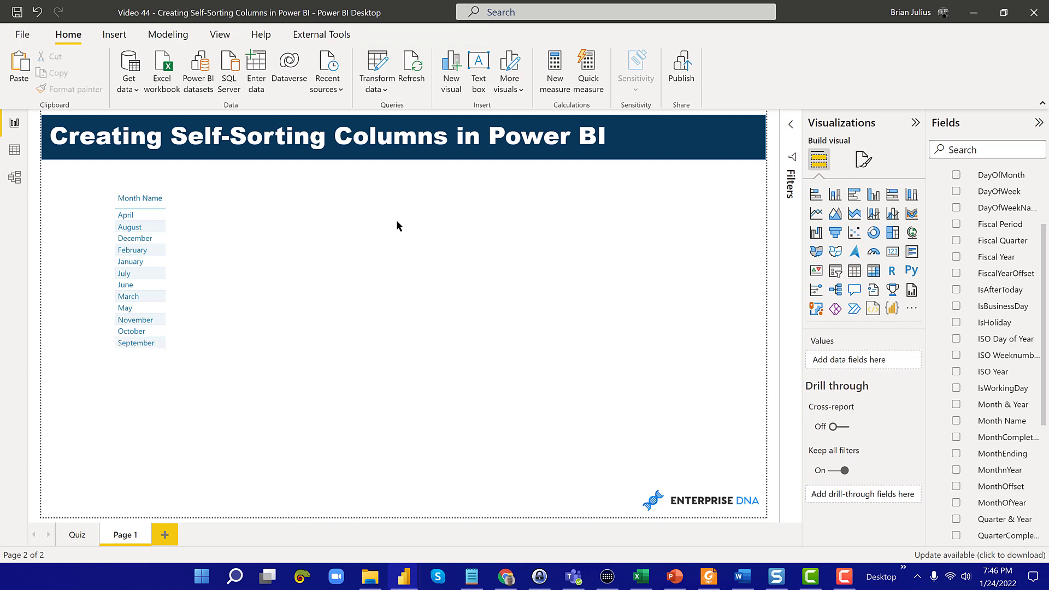
left_click(376, 65)
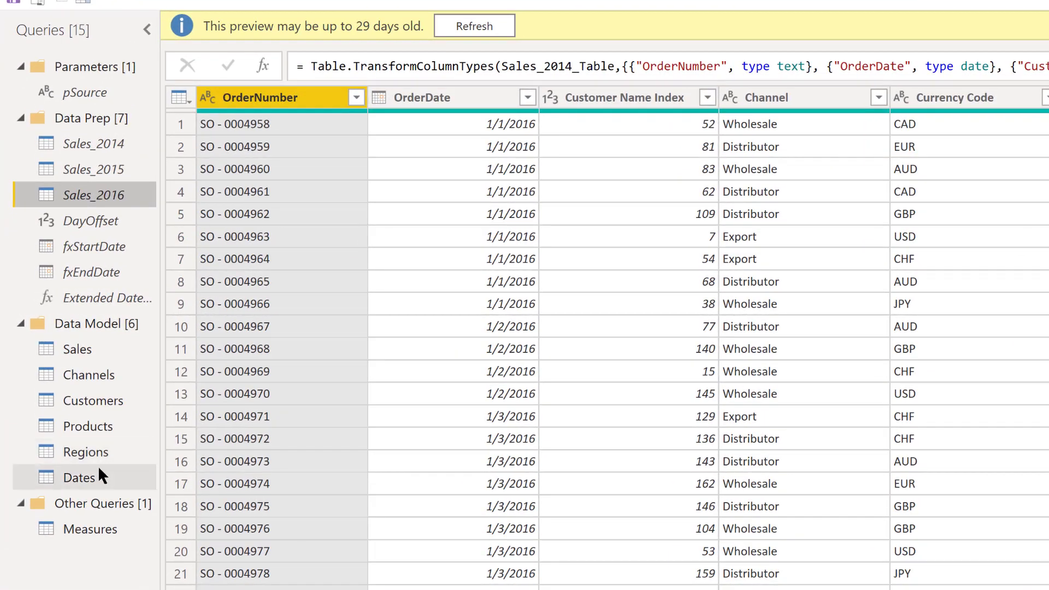
left_click(63, 407)
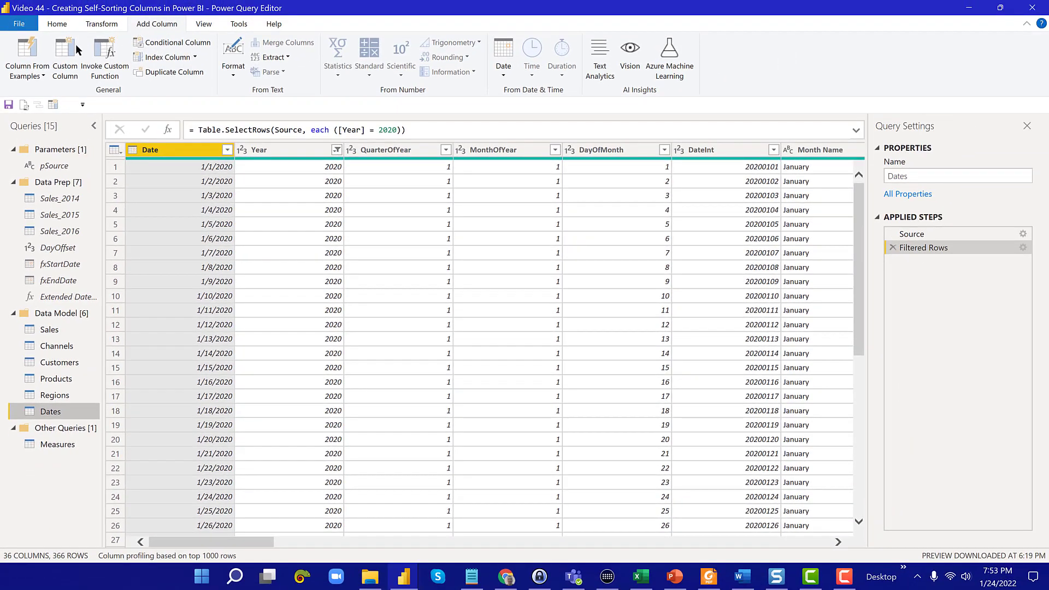
- Start a custom column on Dates named Month Name*
left_click(65, 52)
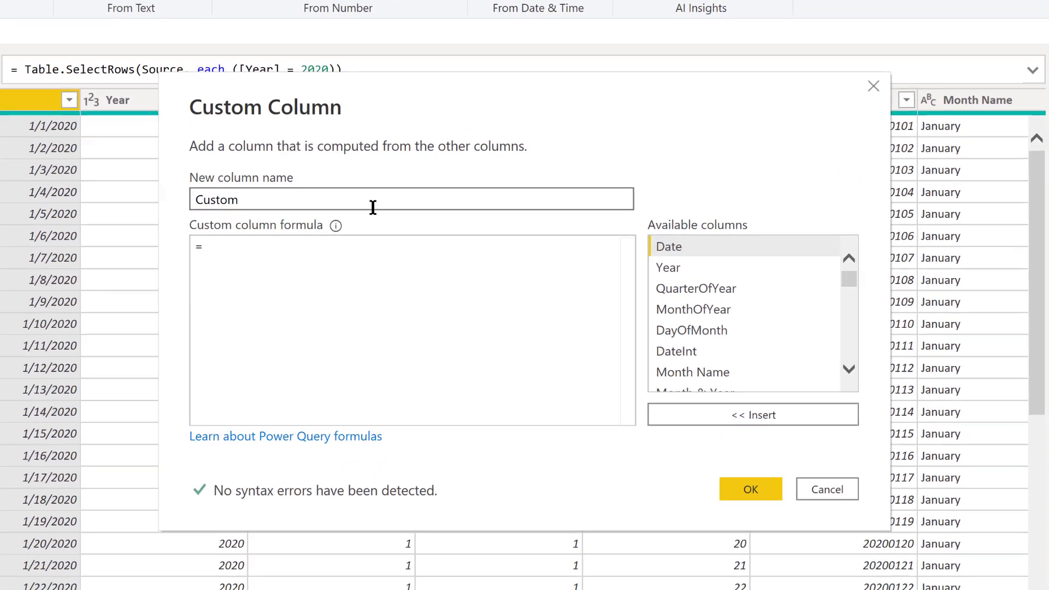
left_click_drag(251, 197, 133, 192)
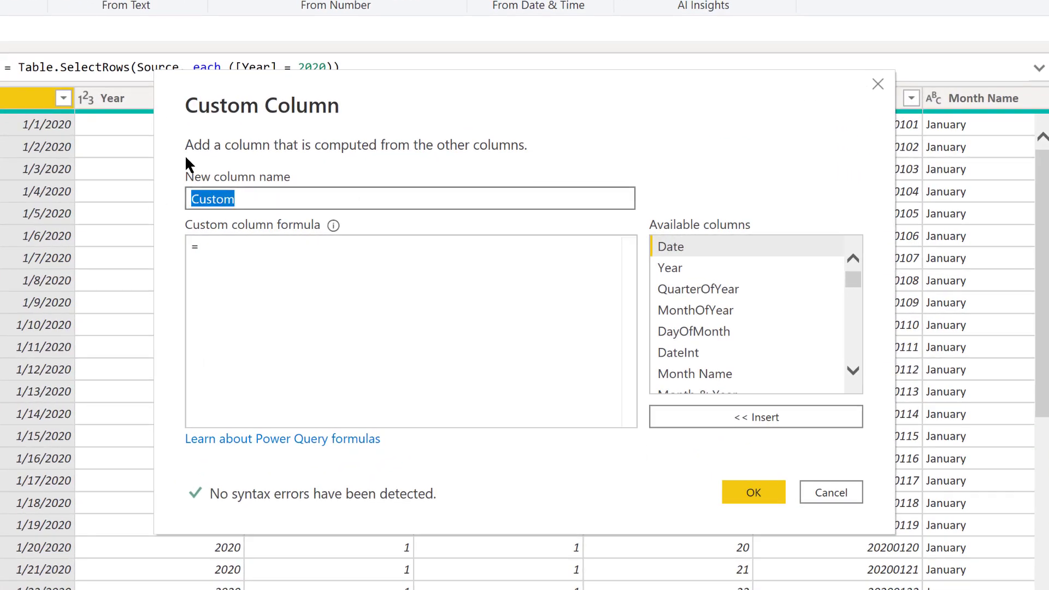
type("Month")
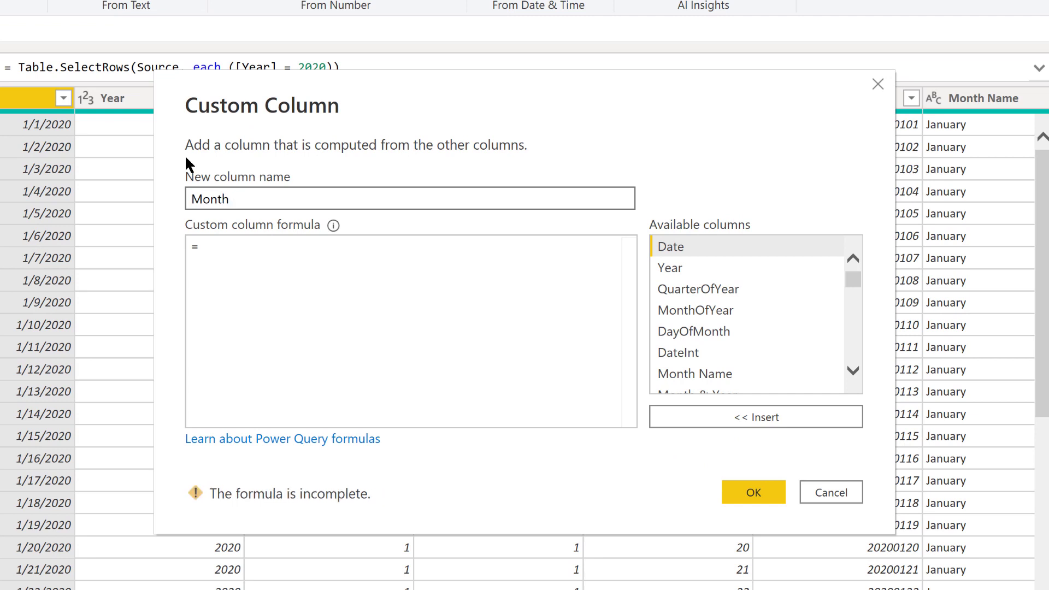
type(" Name*")
left_click(222, 245)
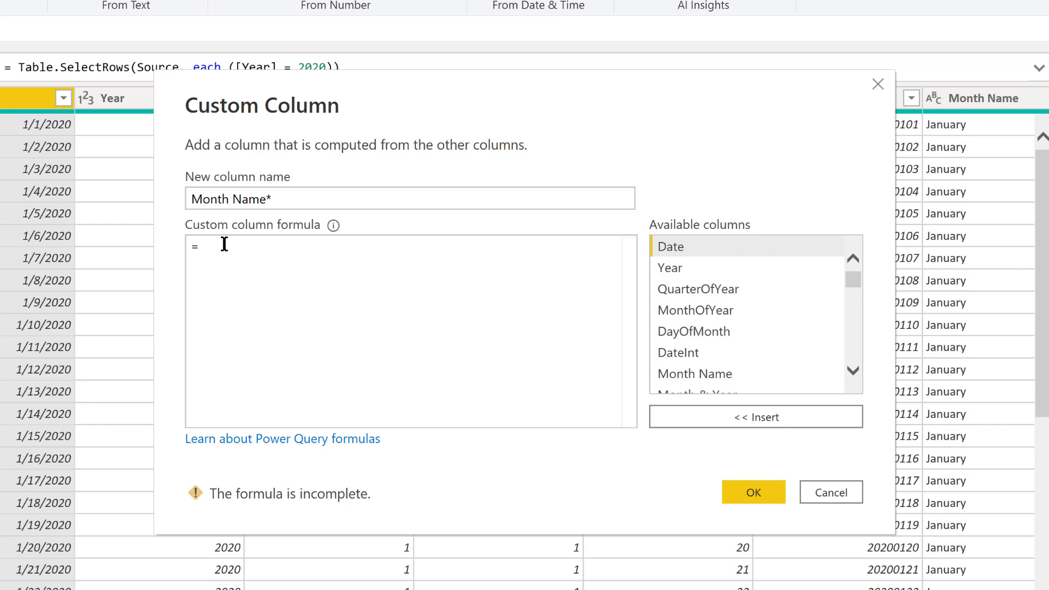
- Begin the formula with Text.Repeat(Character.FromNumber(0032), 12 -
type("Text")
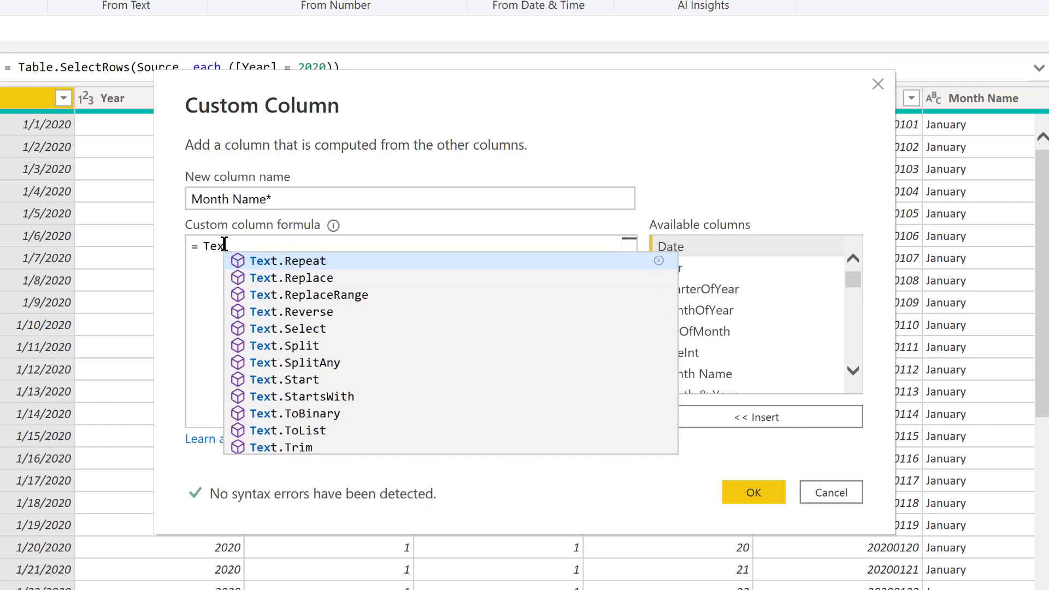
key("Tab")
type("(")
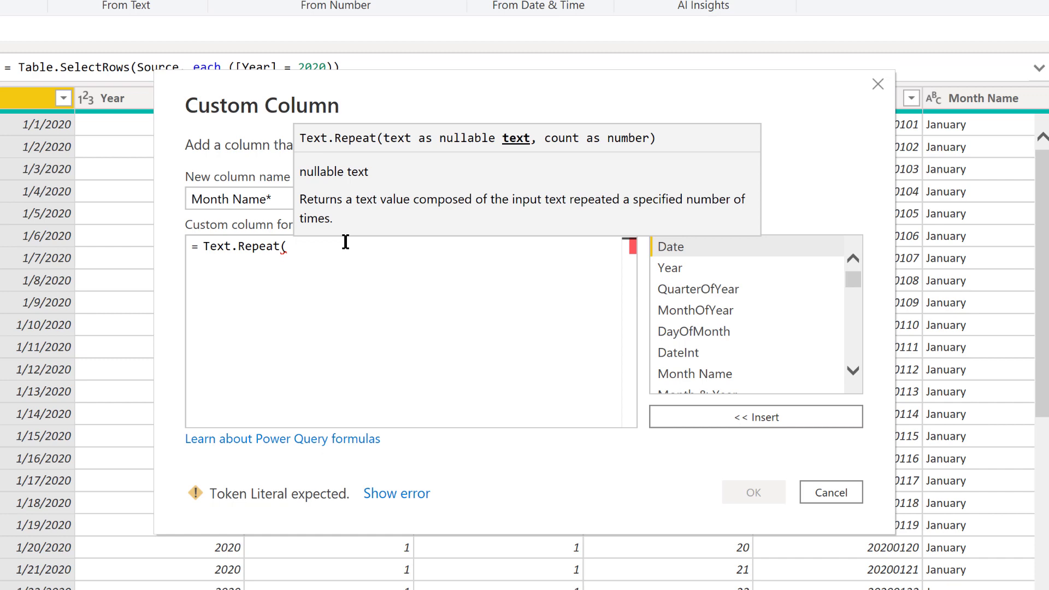
type("Ch")
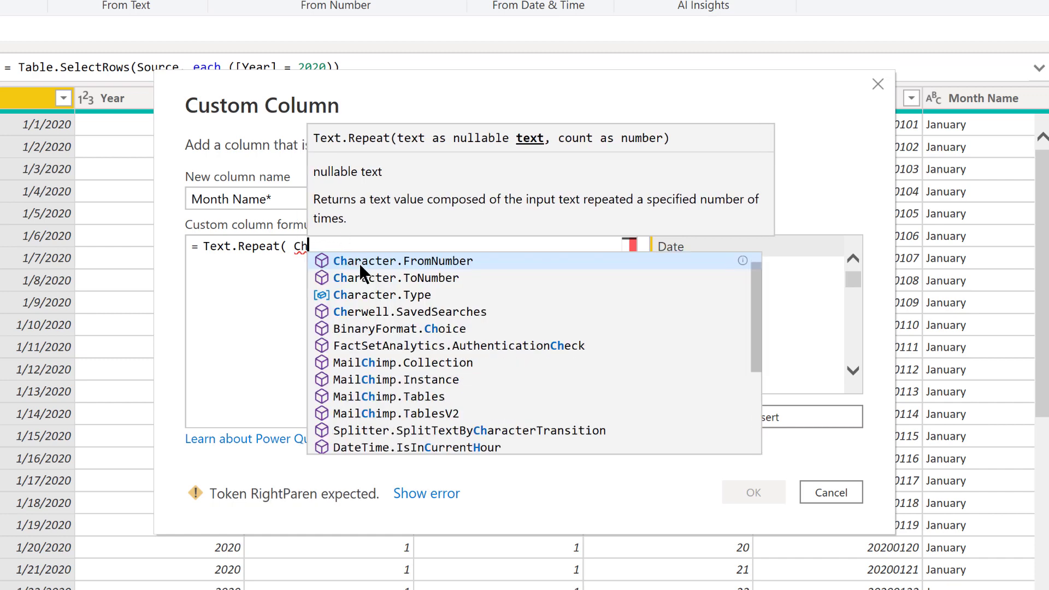
left_click(361, 261)
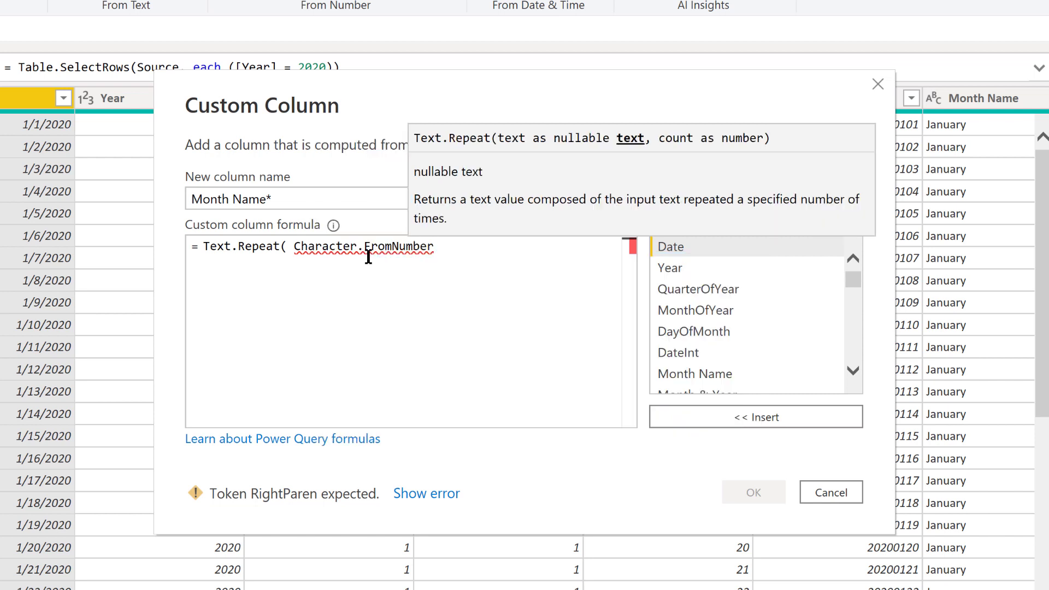
type("( ")
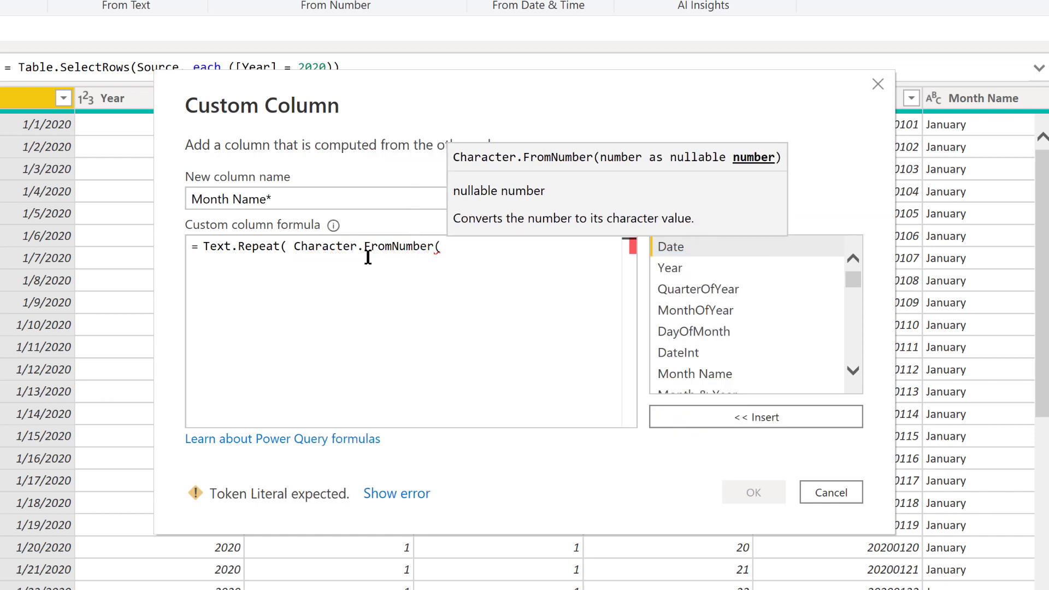
type("80")
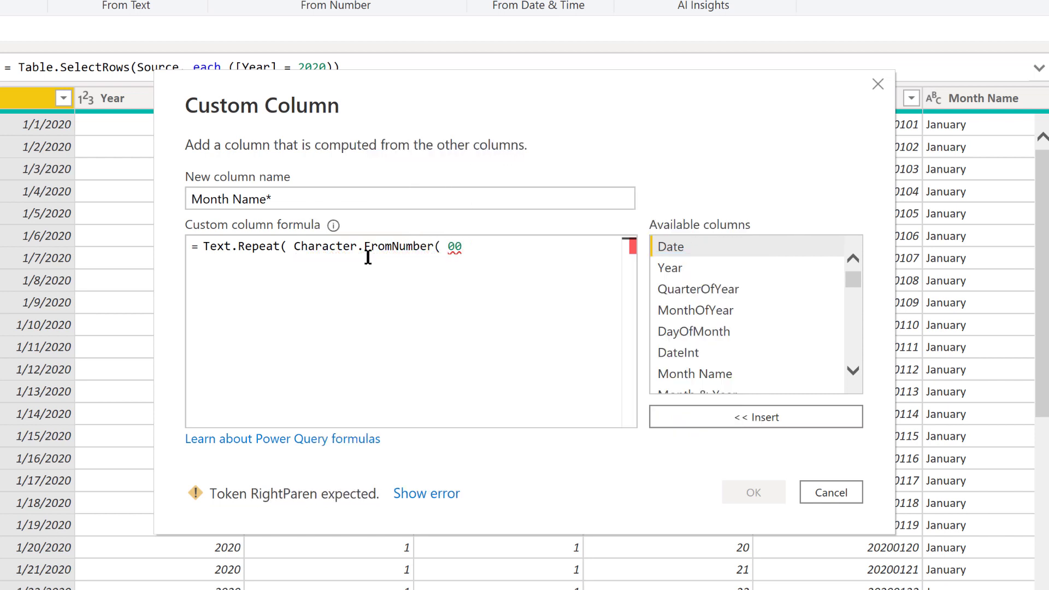
type("32 )")
type(",")
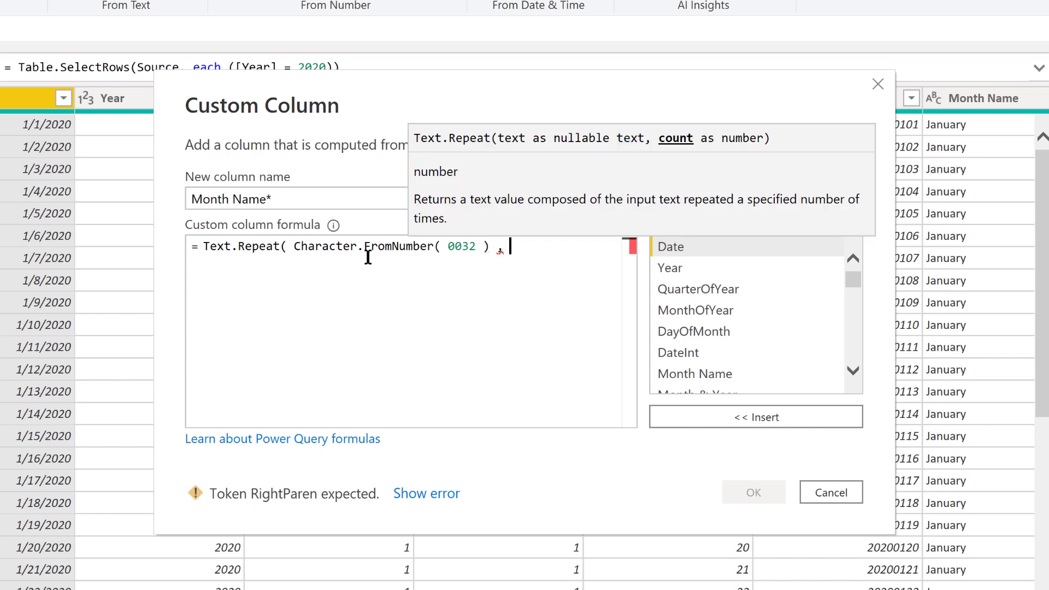
key("BackSpace")
key("BackSpace")
key("BackSpace")
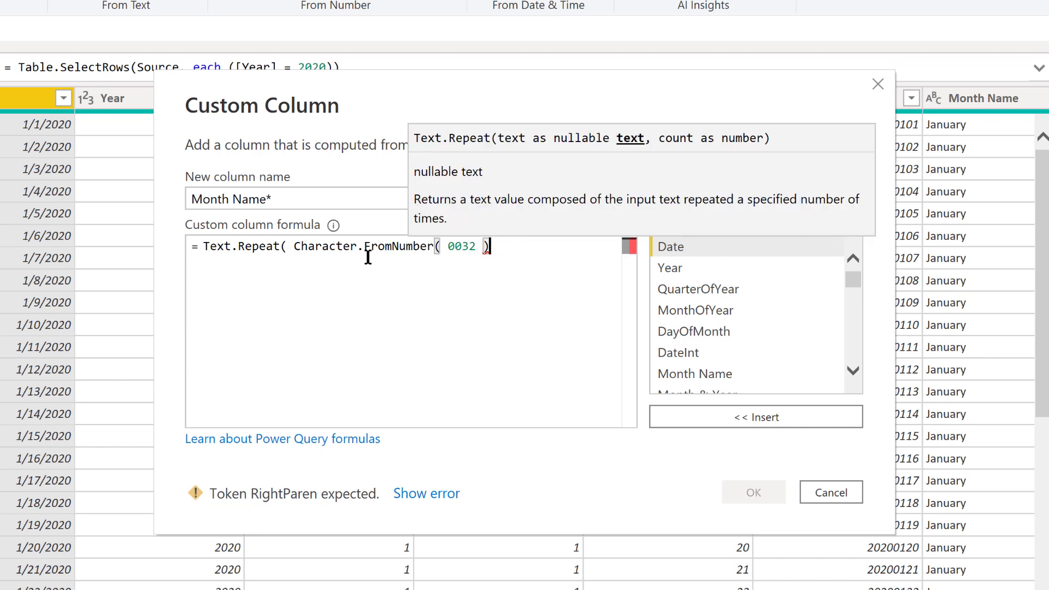
type(",")
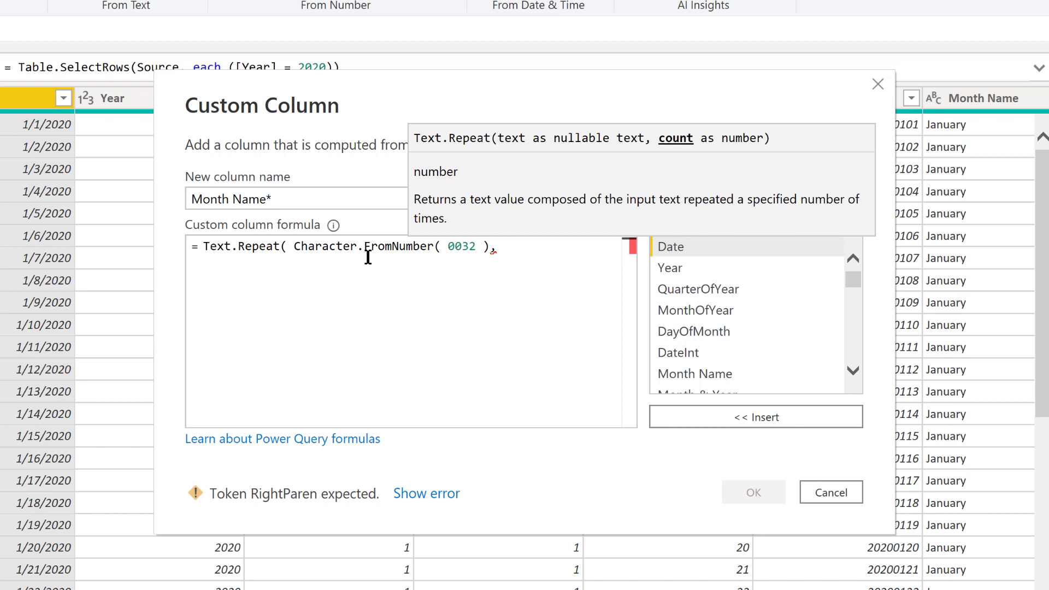
type(" 12")
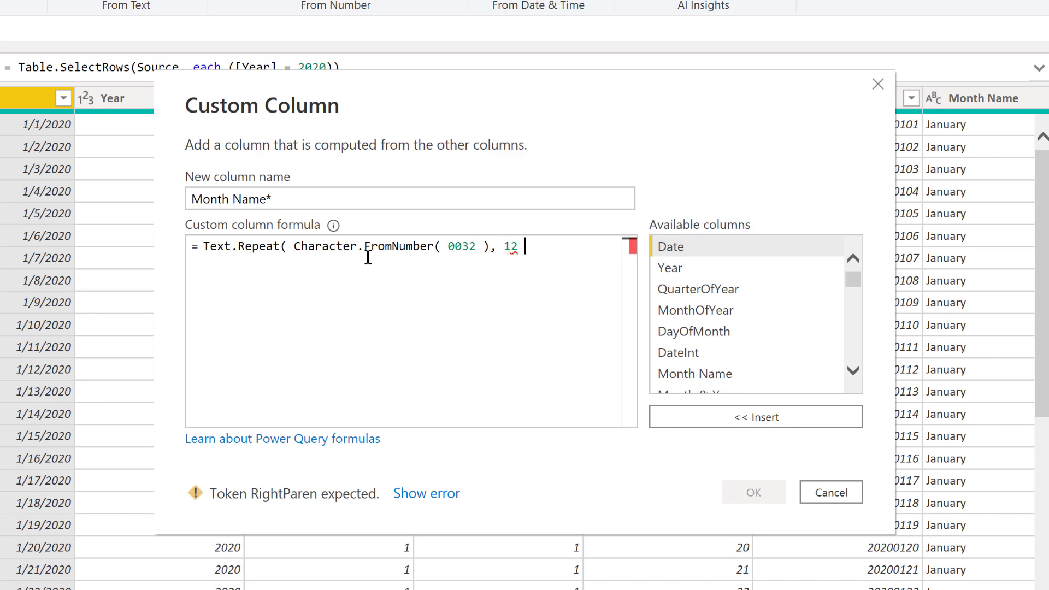
type(" -")
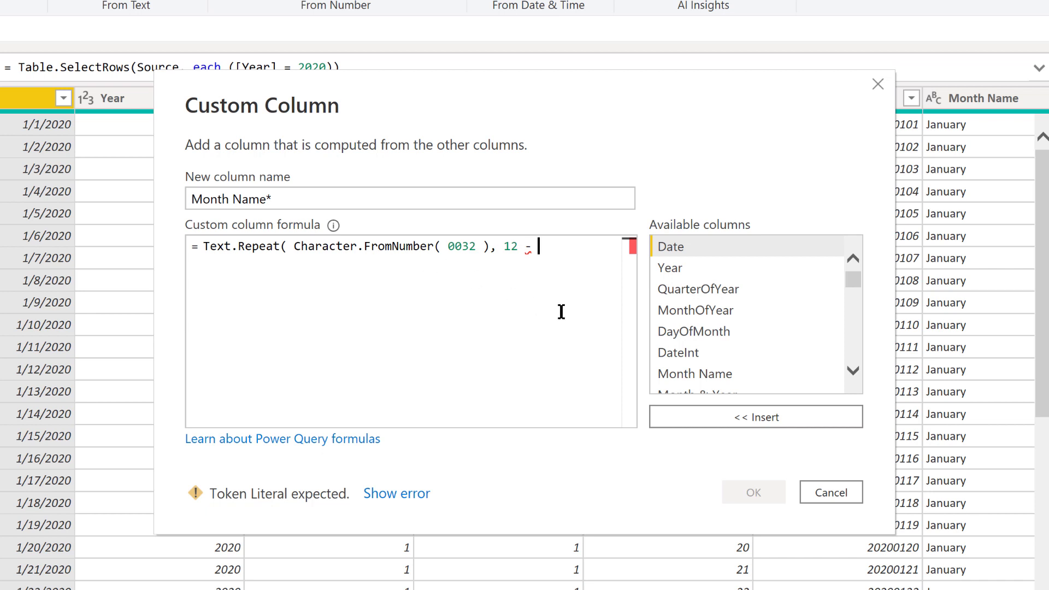
- Finish the formula with [MonthOfYear]) & [Month Name]
double_click(710, 310)
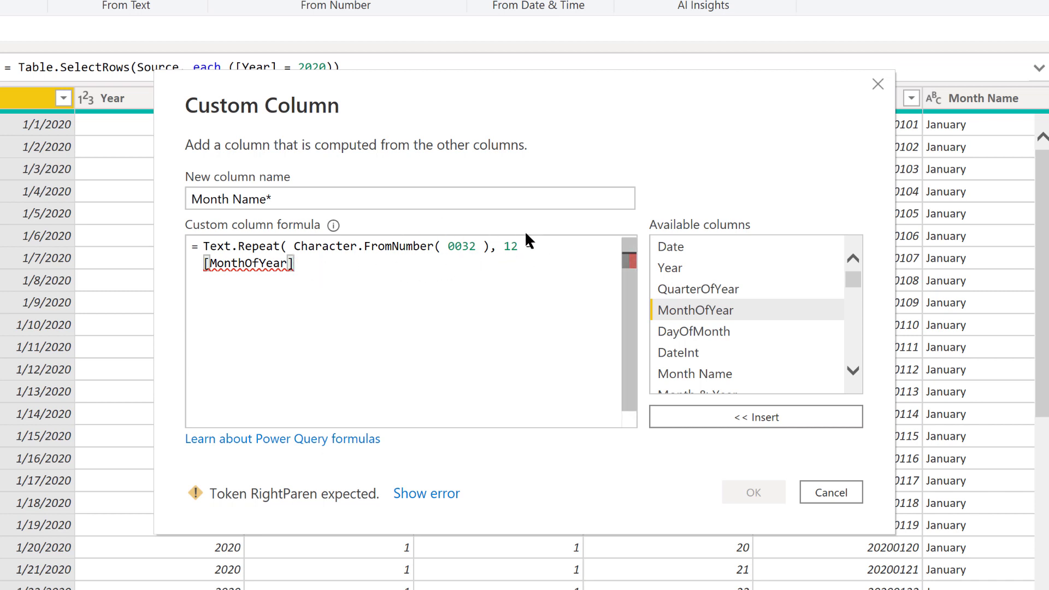
left_click(533, 244)
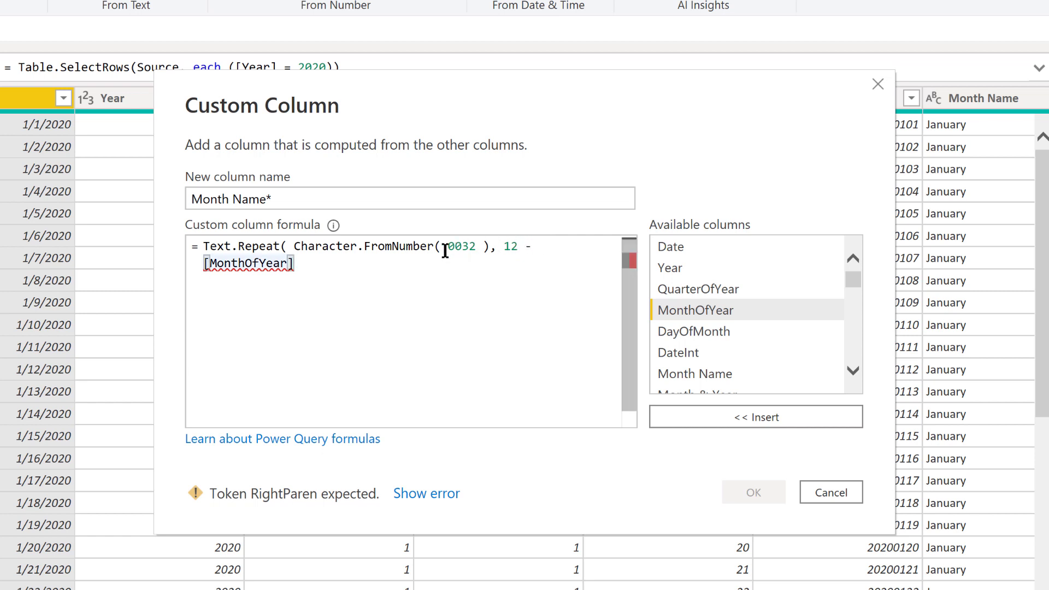
left_click(355, 278)
type(") ")
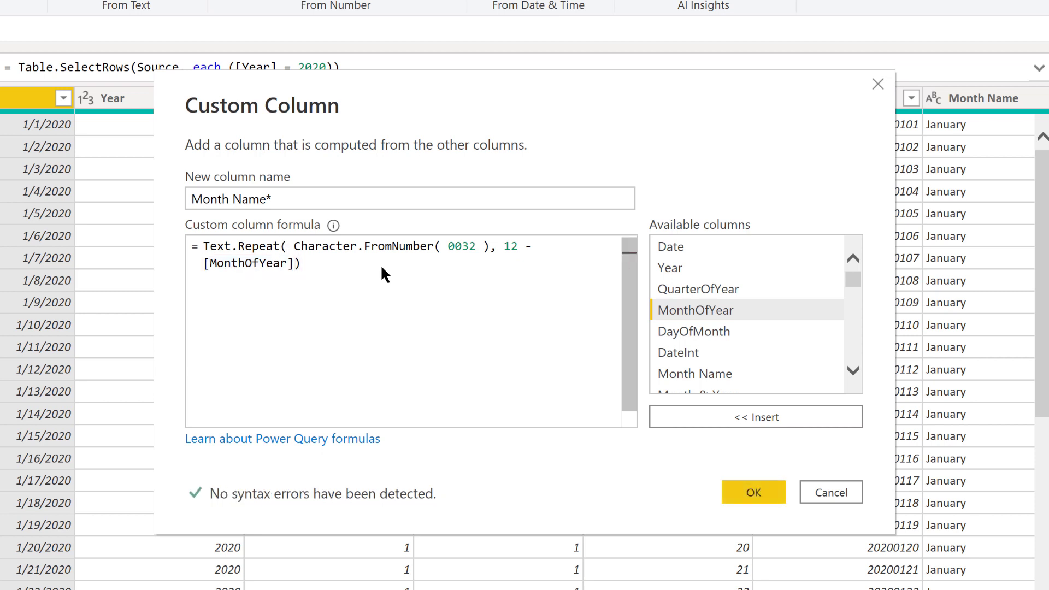
type("&")
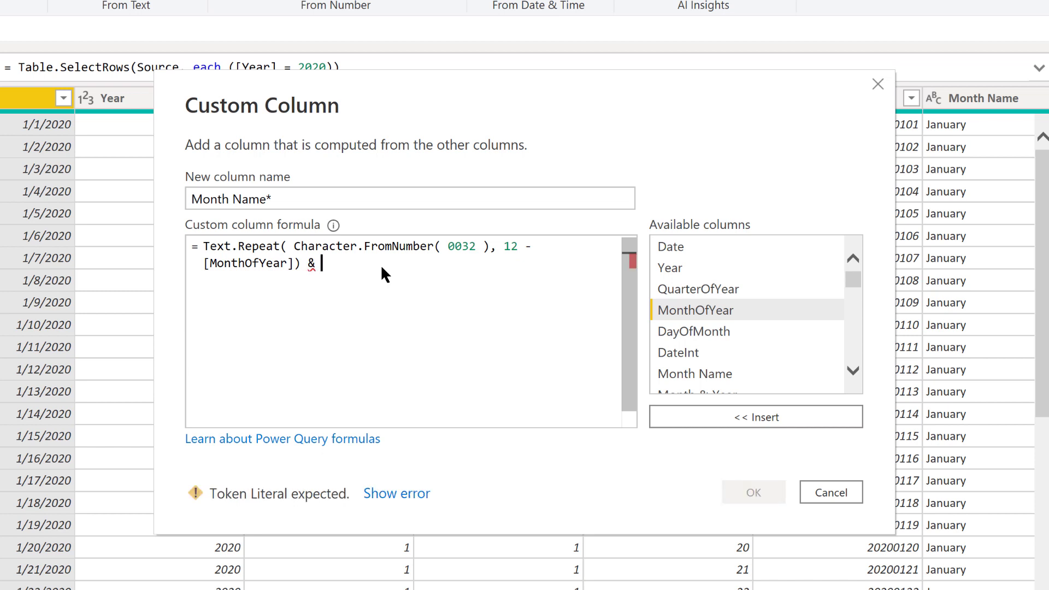
type(" mon")
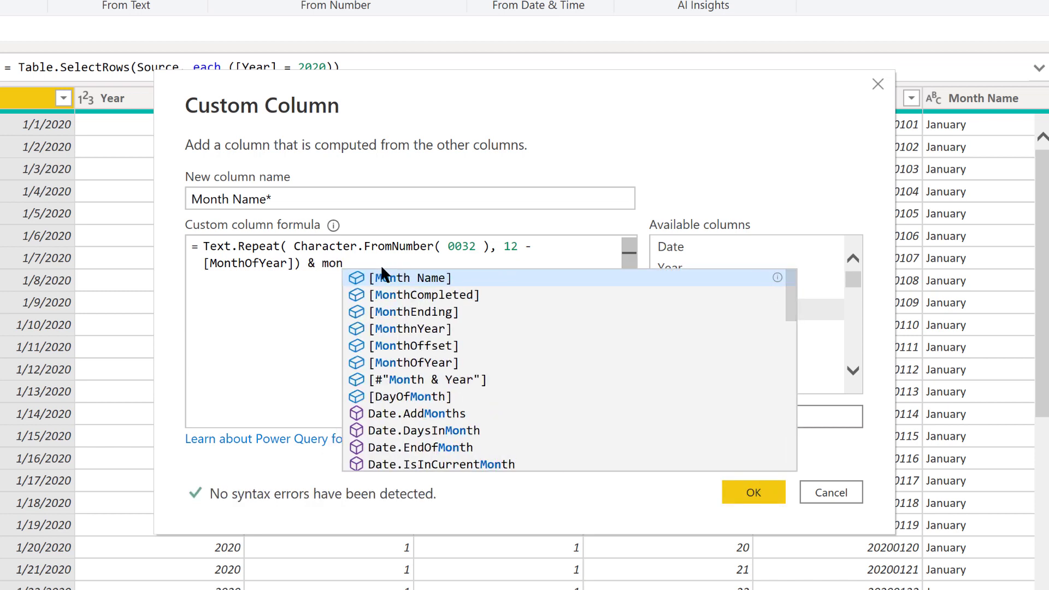
key("Tab")
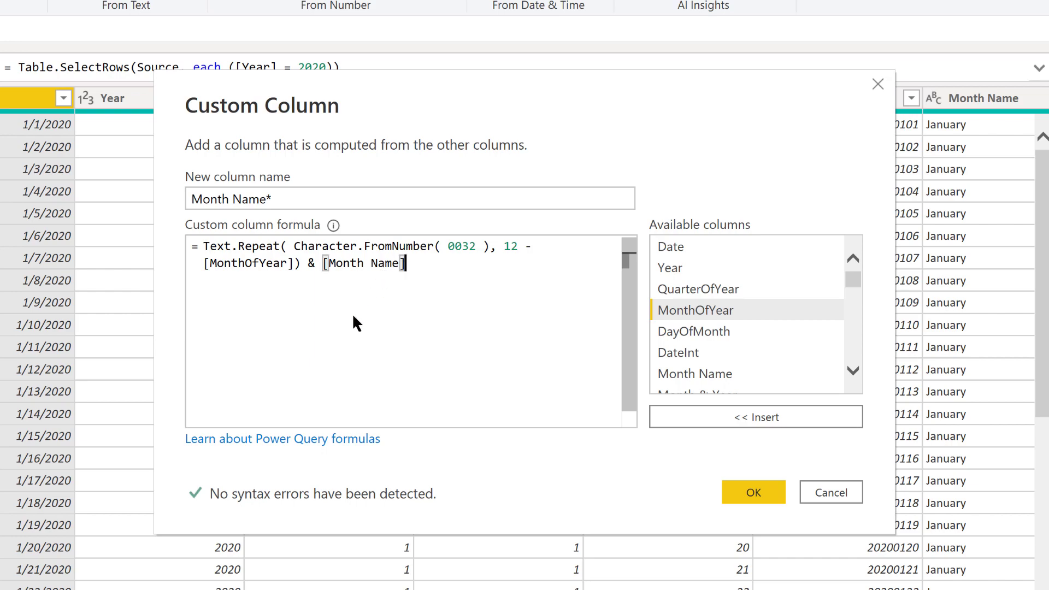
- Add the Month Name* column, set its type to Text, and apply the changes to the report
left_click(760, 490)
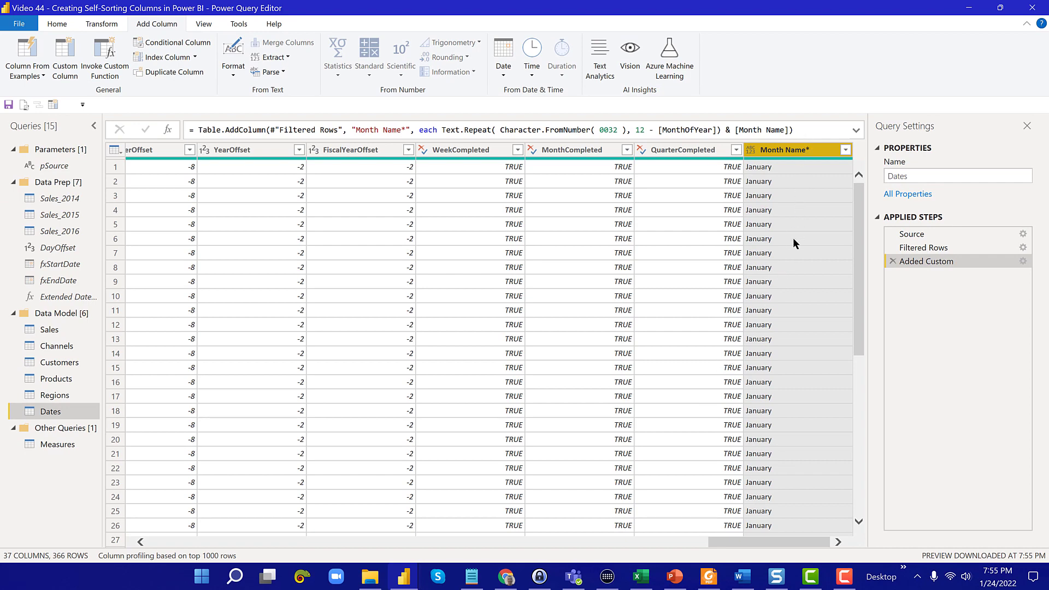
scroll(795, 257, "down", 20)
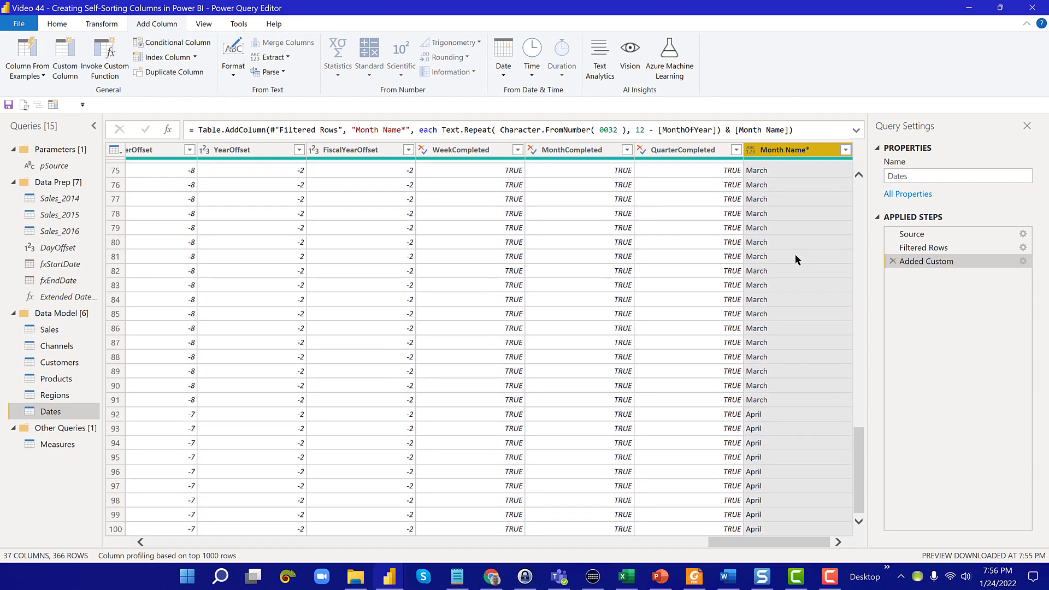
scroll(795, 256, "down", 20)
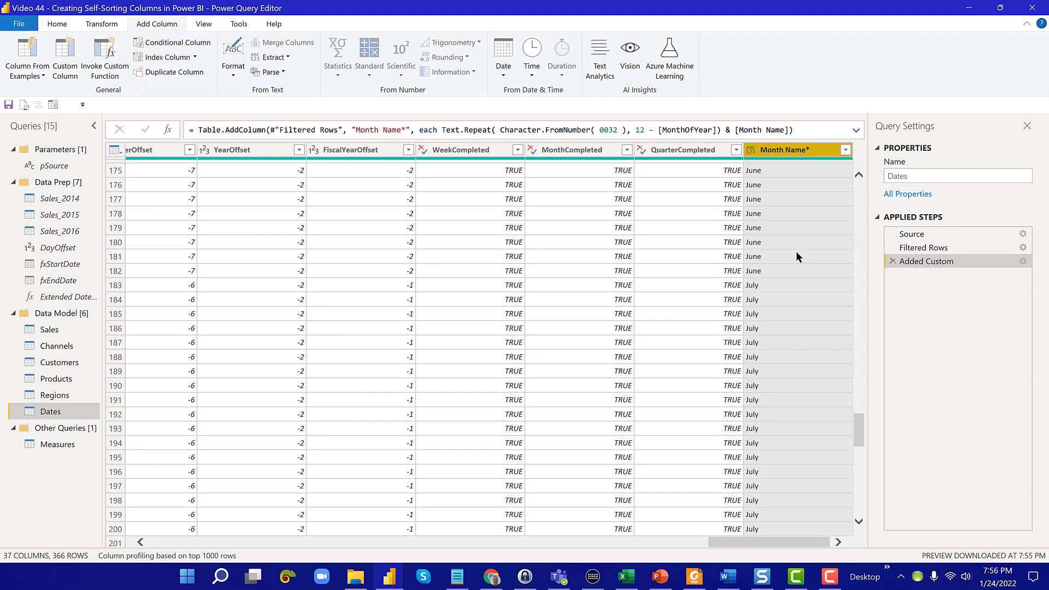
scroll(795, 256, "down", 5)
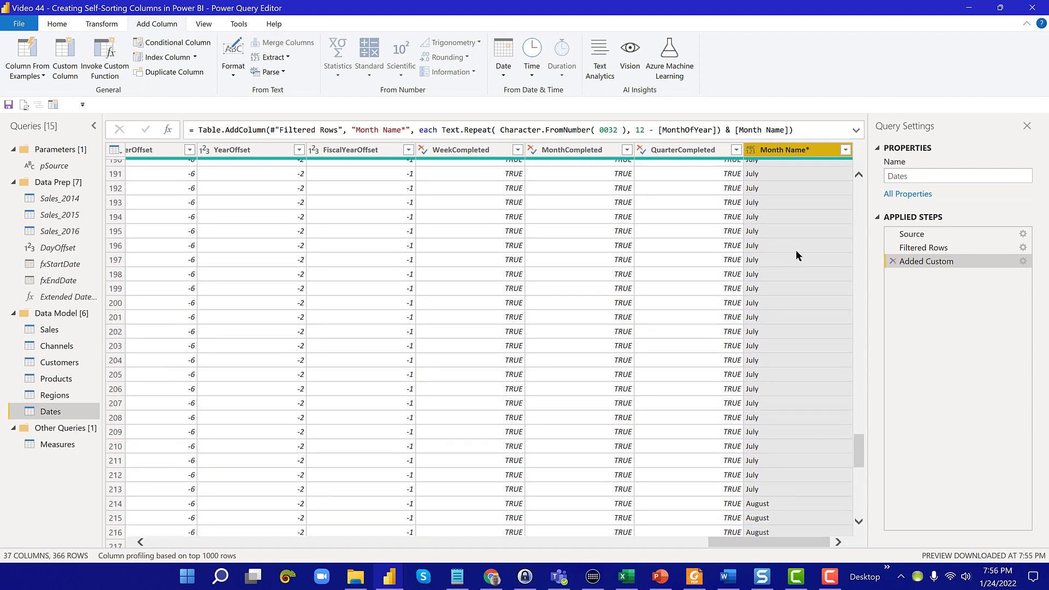
left_click(751, 151)
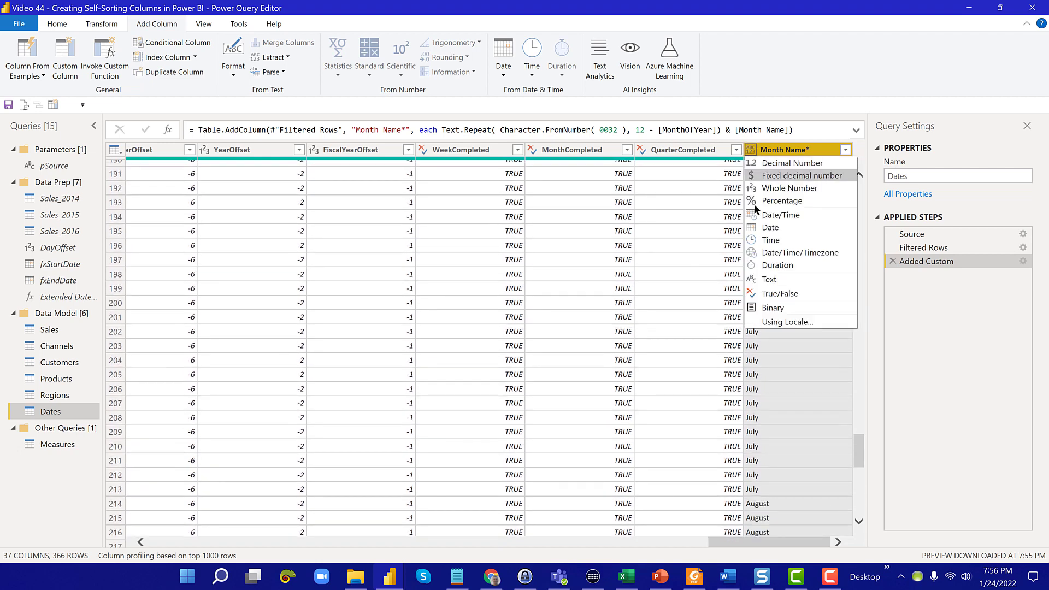
left_click(767, 280)
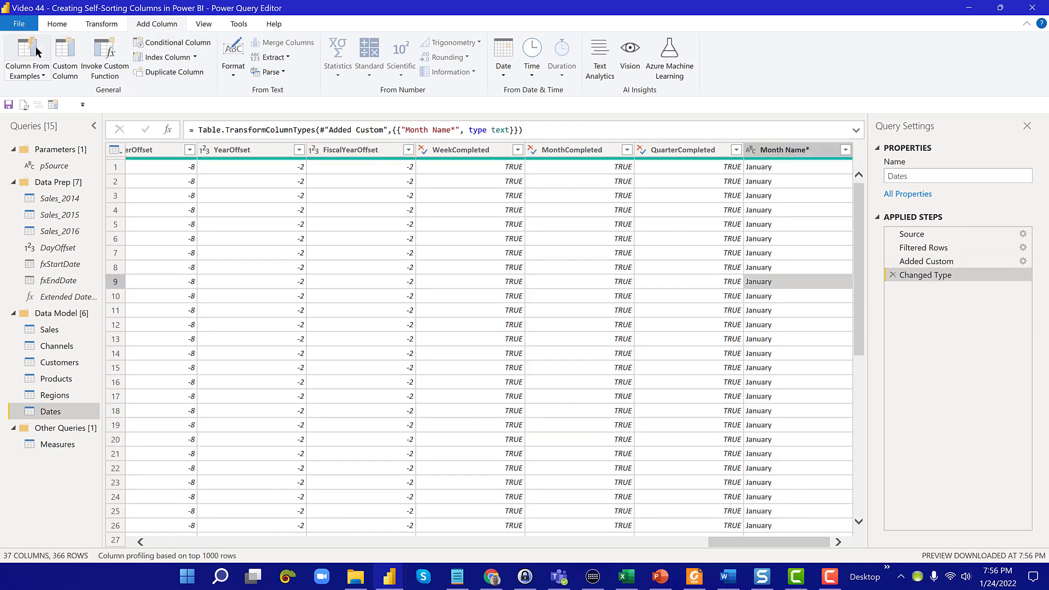
left_click(54, 24)
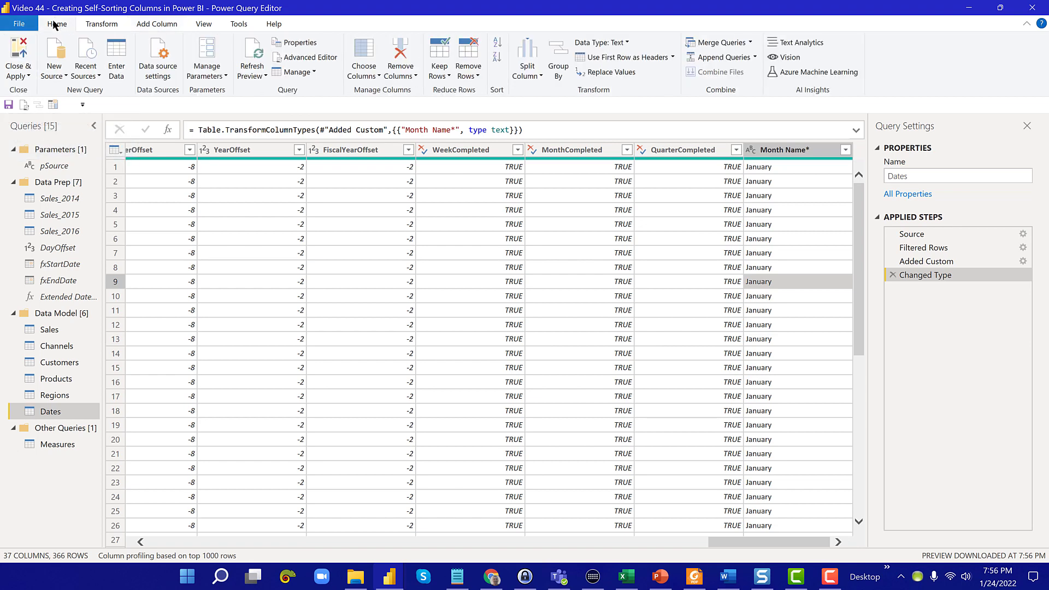
key("alt+Tab")
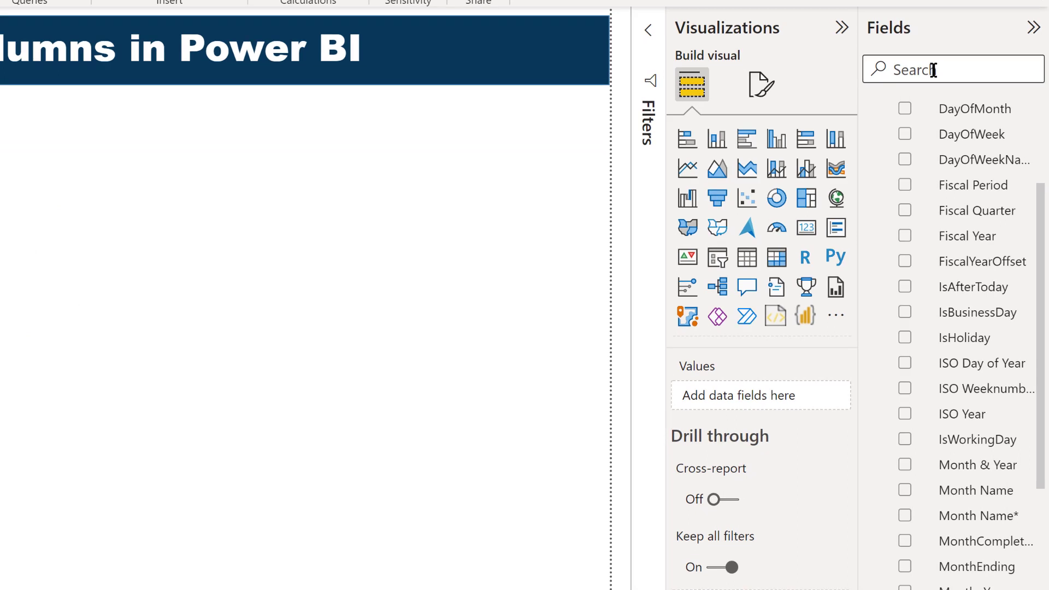
- Search fields for 'mont' and add Month Name* as a second table, widened so names fit
left_click(934, 70)
type("mont")
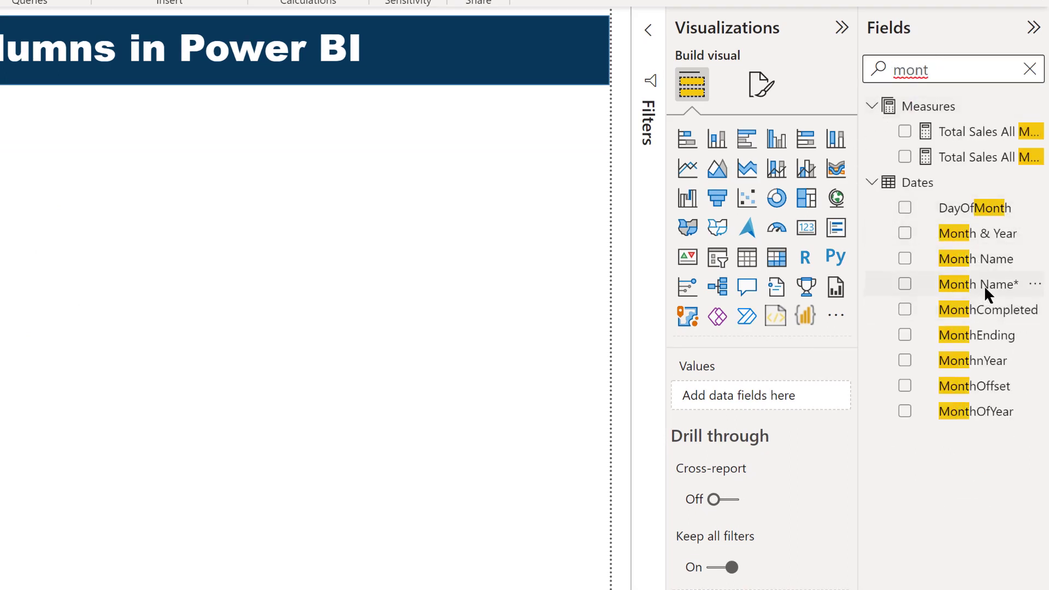
left_click_drag(985, 283, 0, 251)
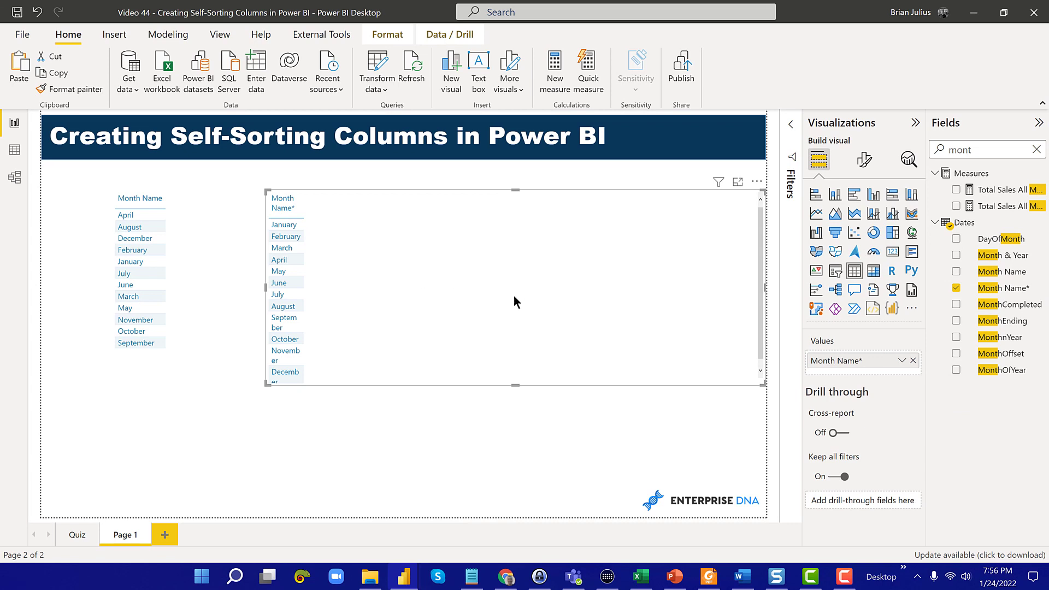
left_click_drag(457, 266, 413, 267)
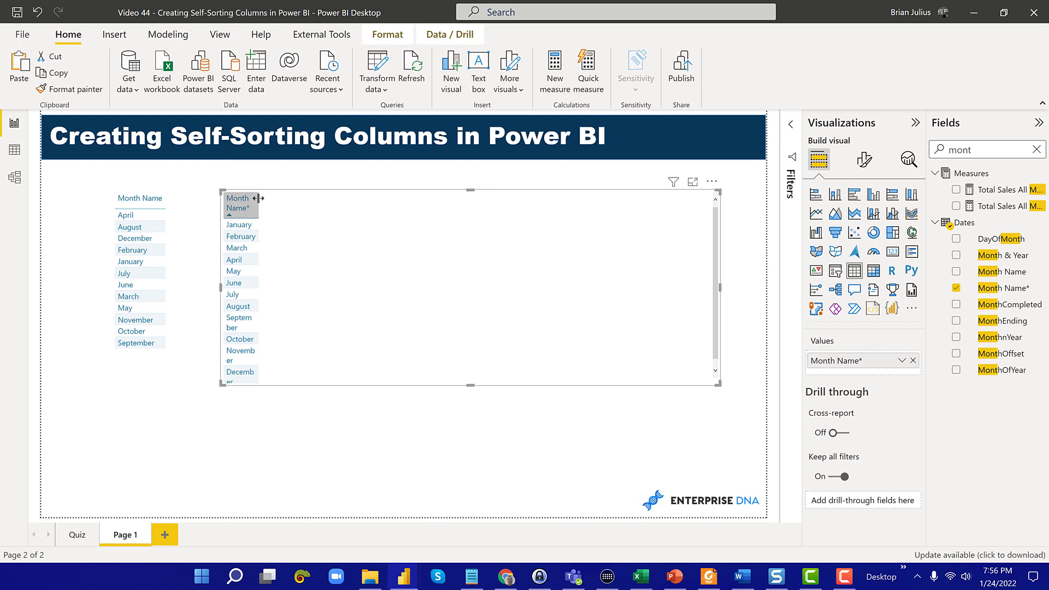
left_click_drag(259, 198, 293, 205)
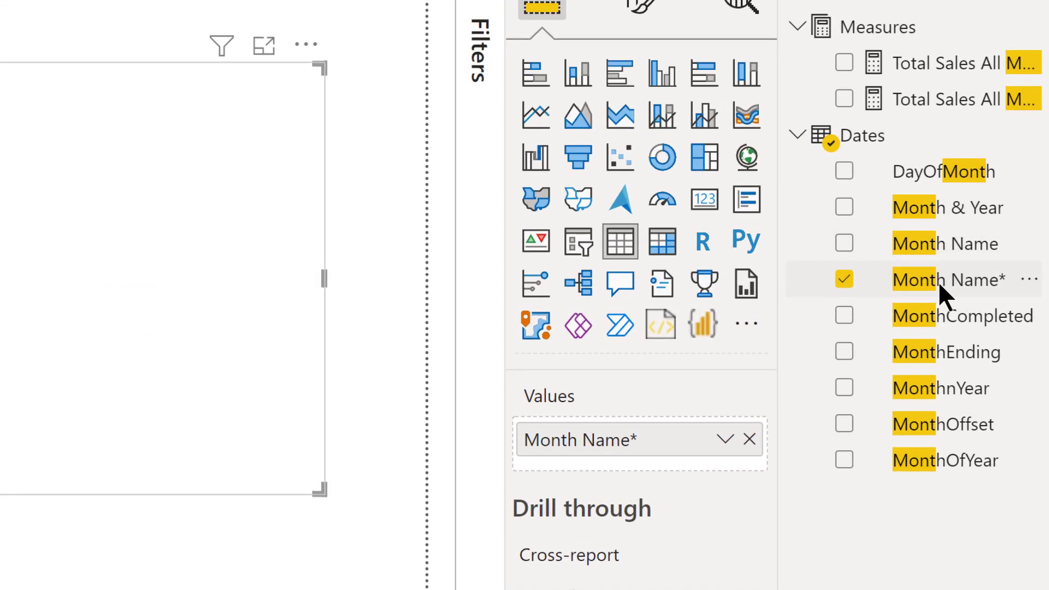
- Check Month Name*'s Sort by column setting, then clear the 'mont' field search
left_click(938, 281)
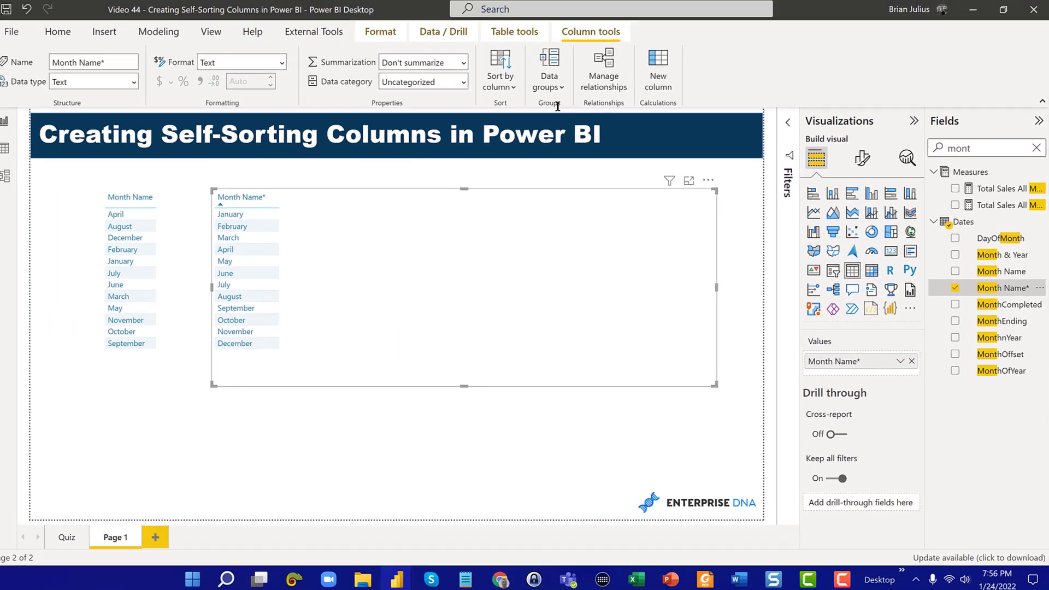
left_click(511, 86)
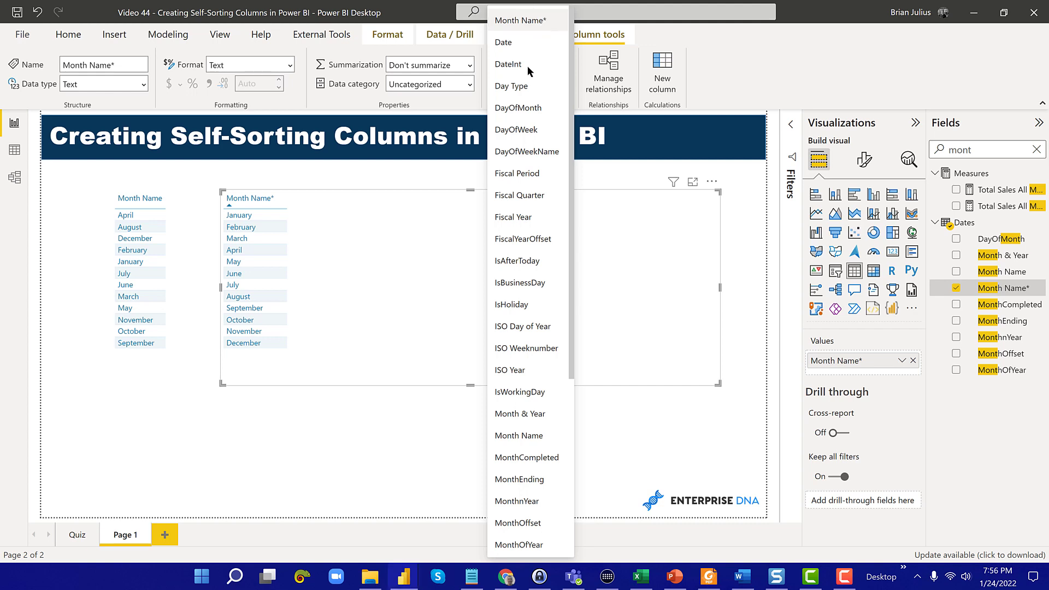
left_click(413, 465)
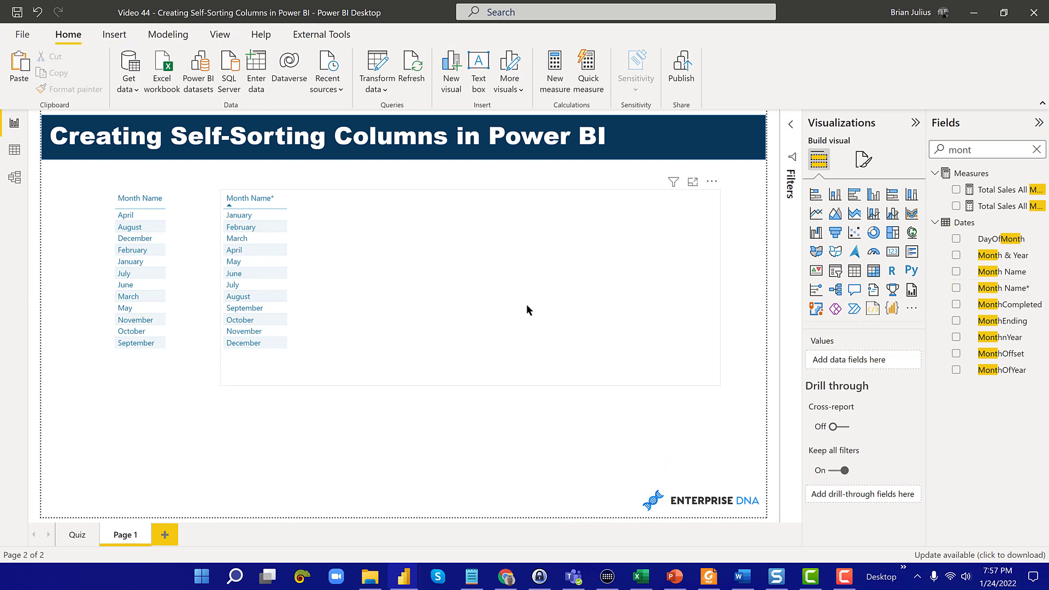
left_click(1038, 150)
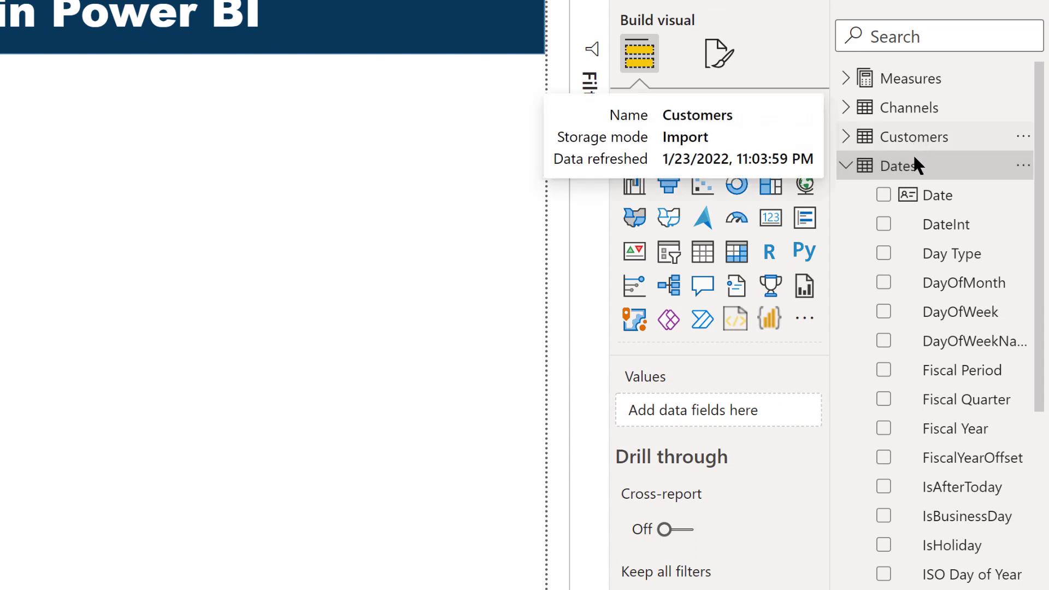
- Create a new Dates calculated column beginning 'Month Name** = REPT('
right_click(911, 161)
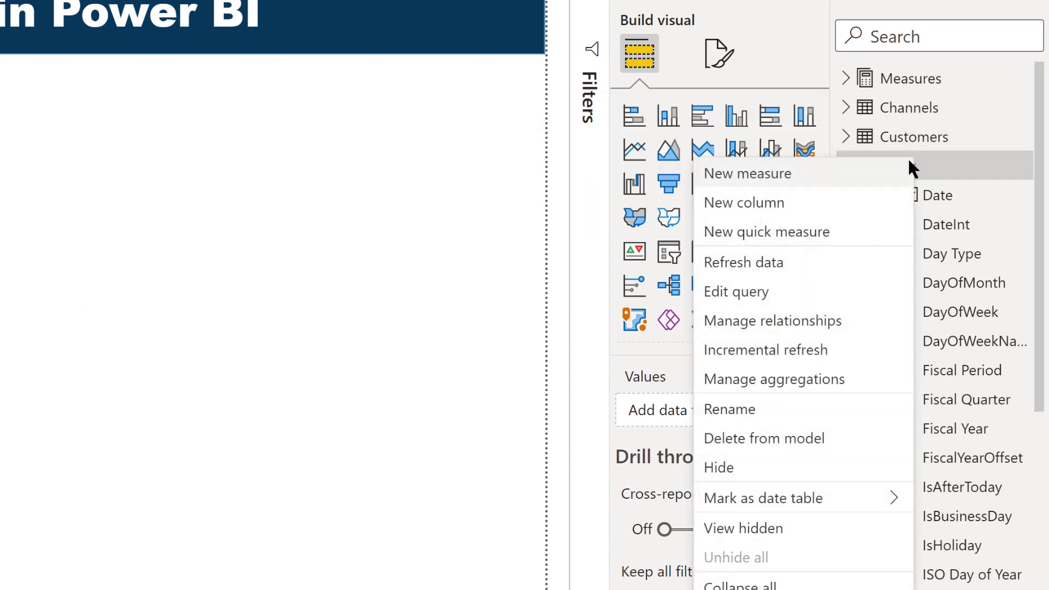
left_click(870, 196)
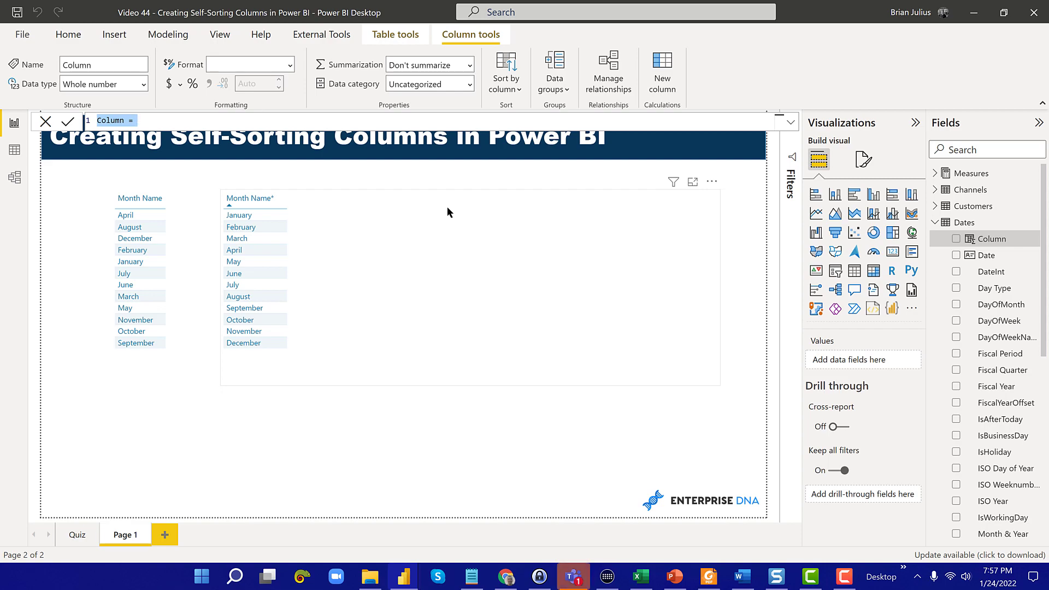
type("Month N")
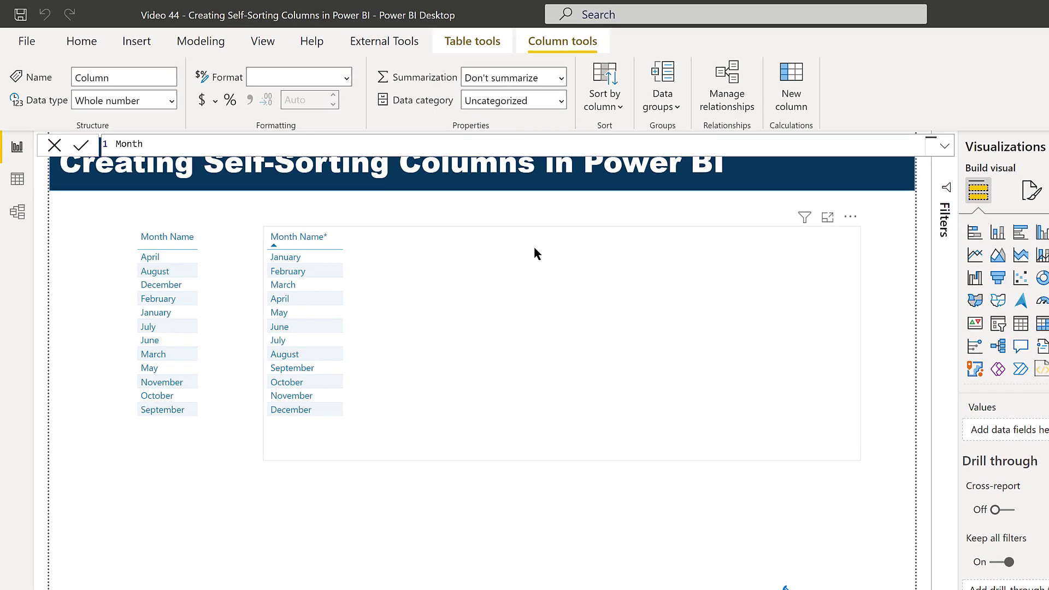
type("ame**")
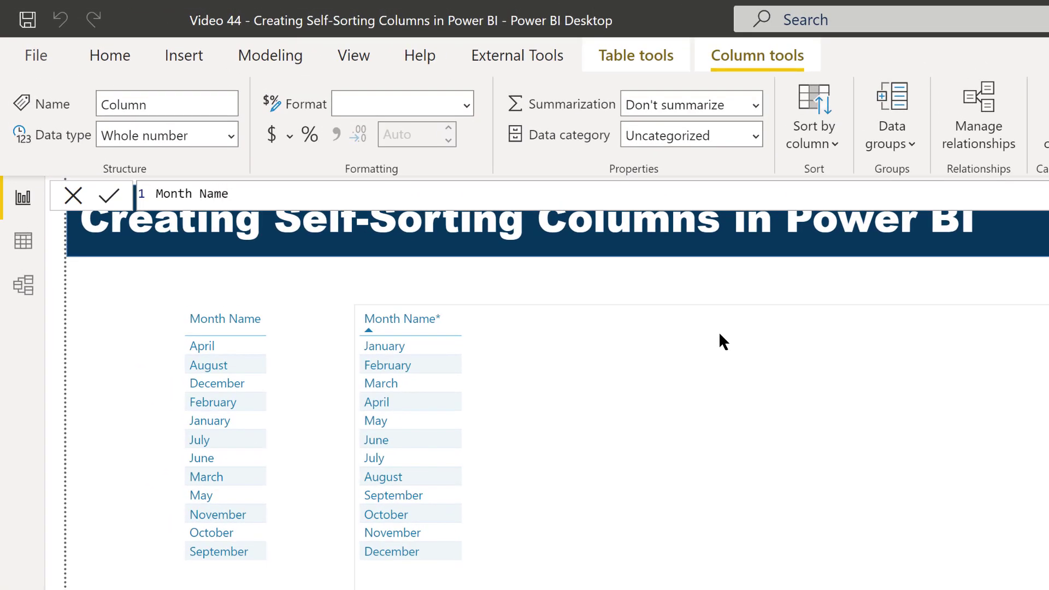
type(" =")
key("shift+Return")
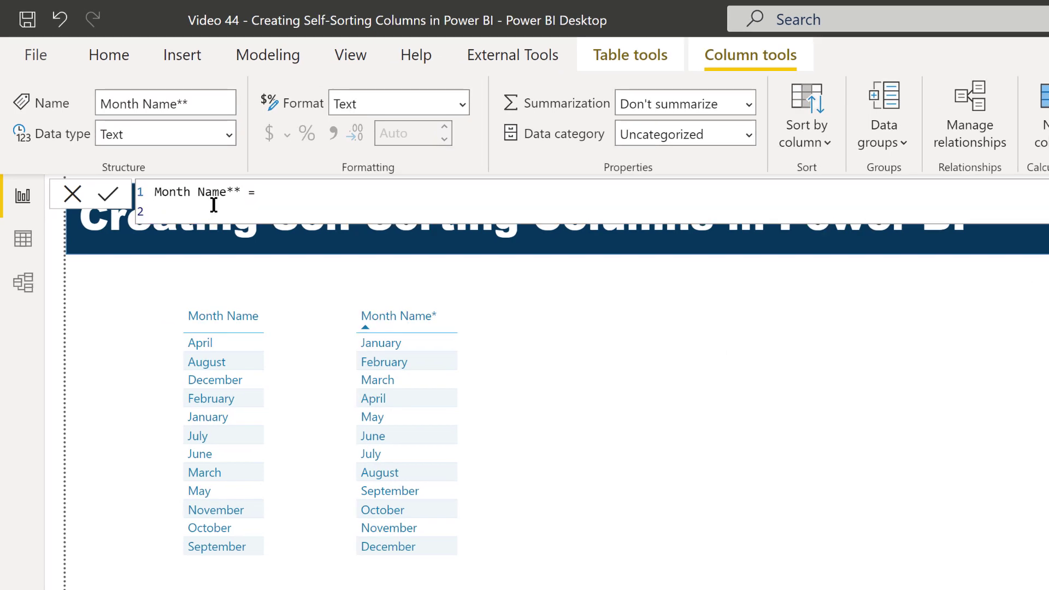
type("RE")
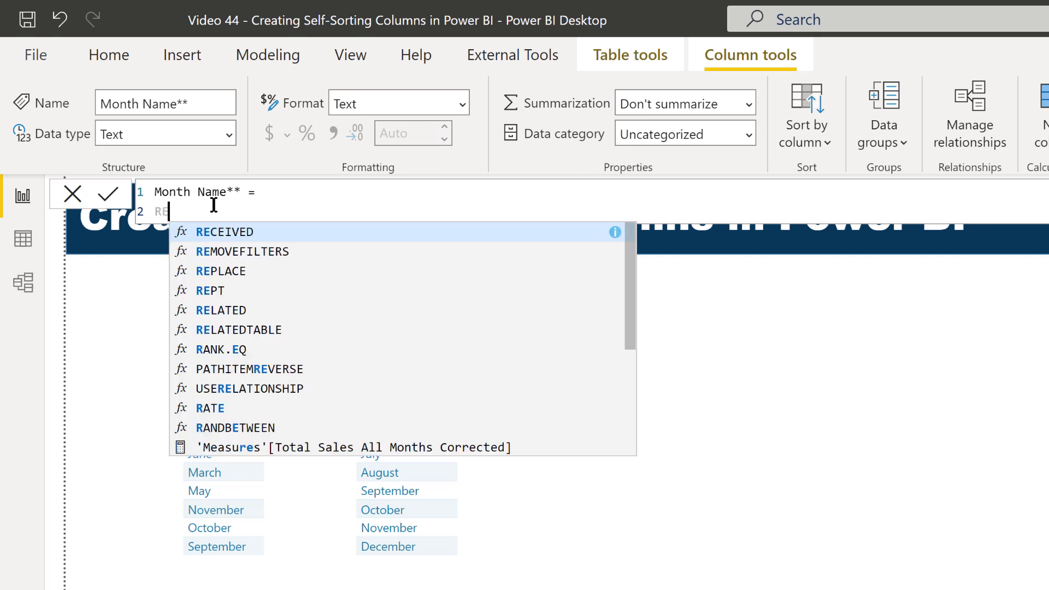
type("PT(")
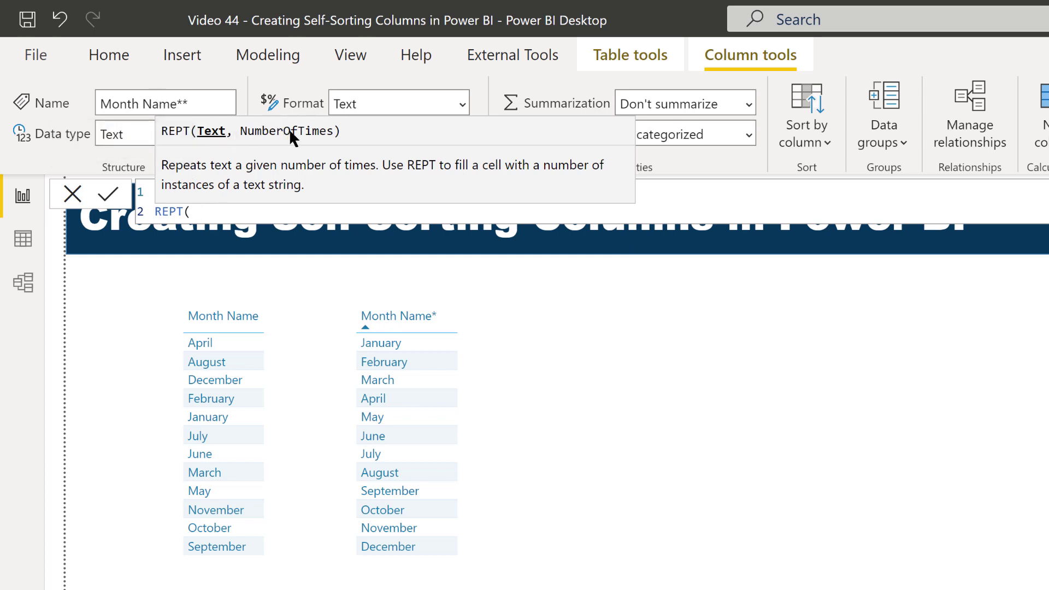
key("shift+Return")
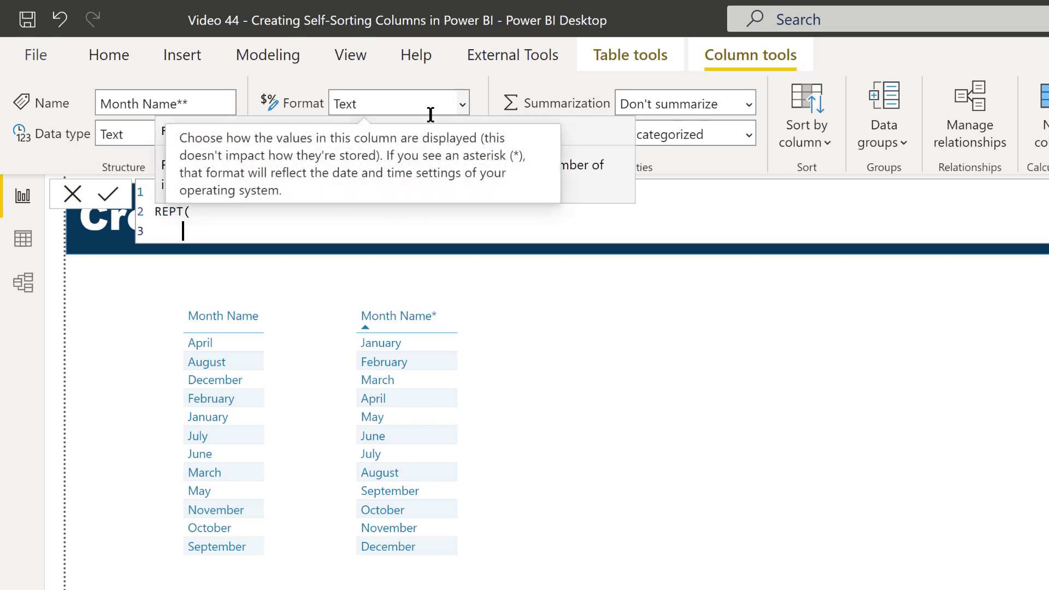
- Repeat UNICHAR(0032) 12 - Dates[MonthOfYear] times, followed by & Dates[Month Name]
type("unich")
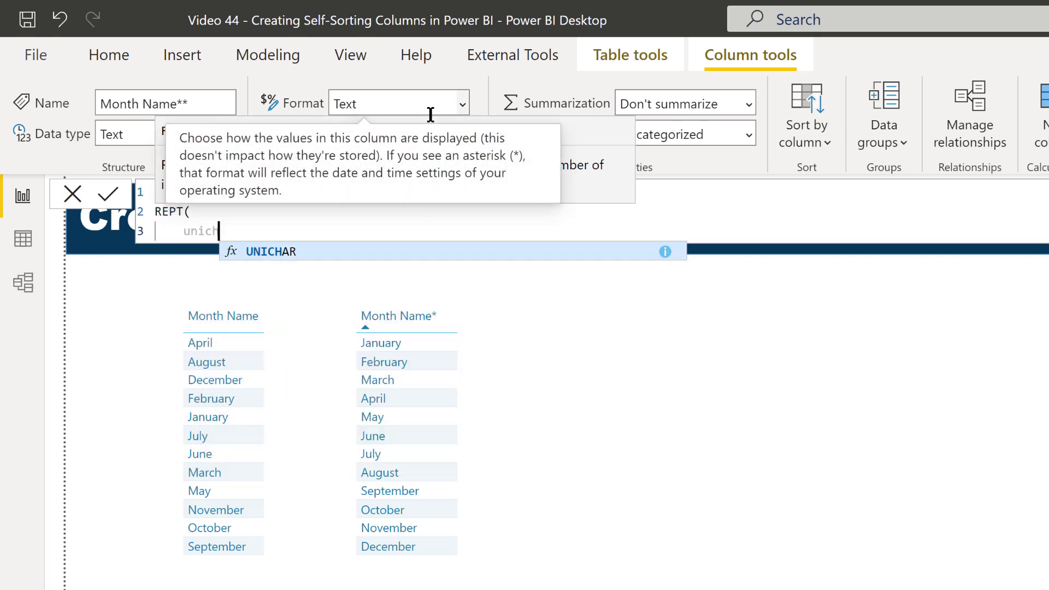
key("Tab")
type("00")
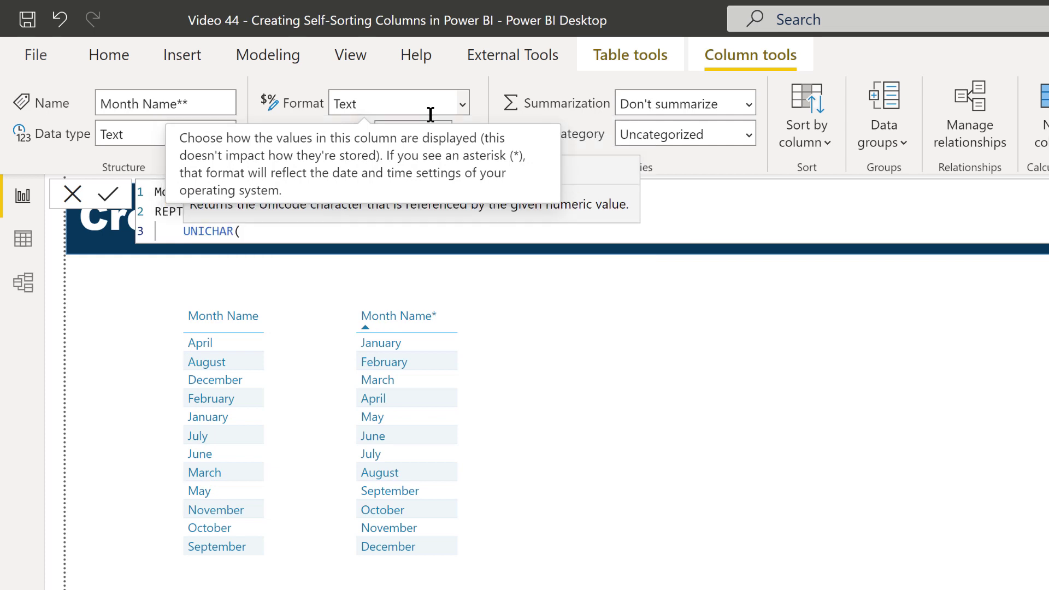
type("32 )")
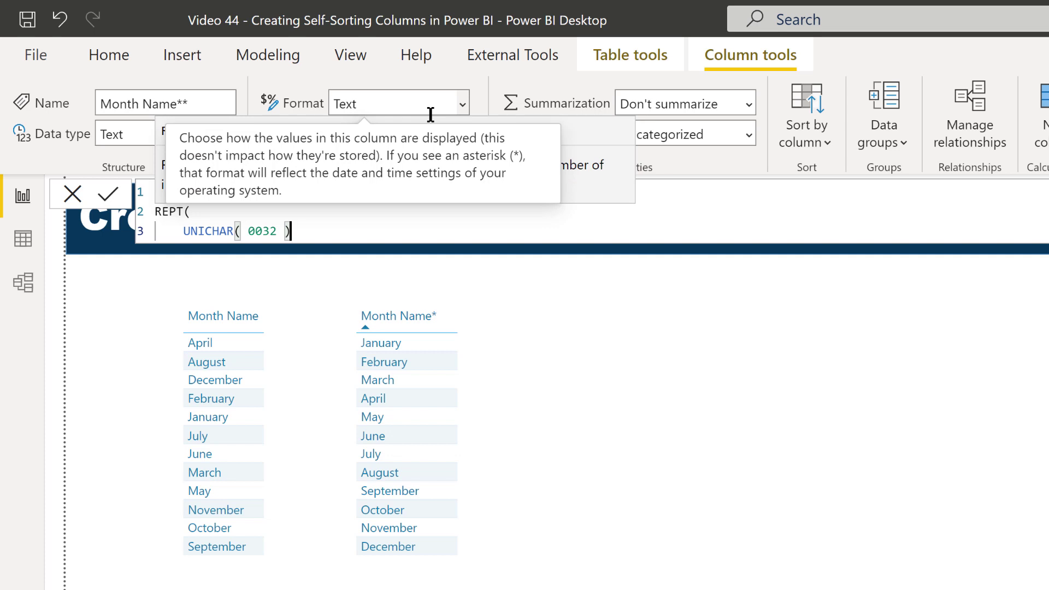
type(",")
key("shift+Return")
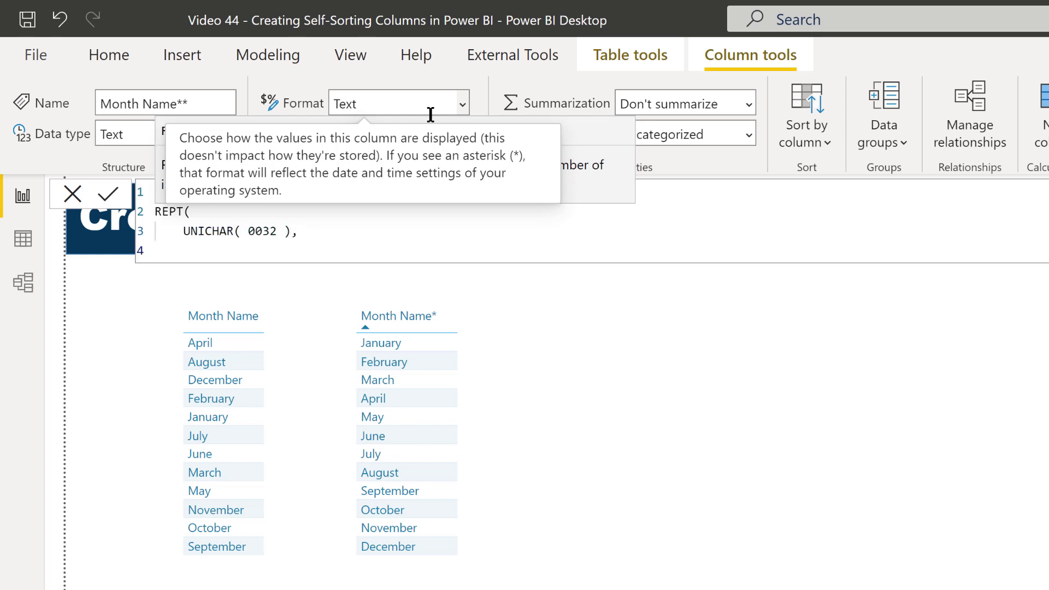
type("12 - m")
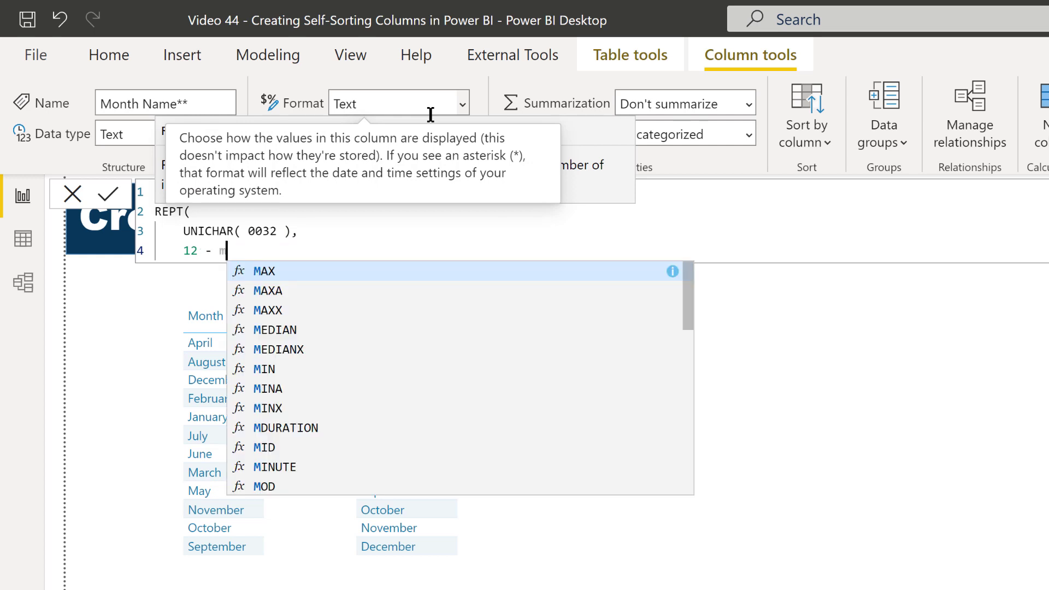
type("onth")
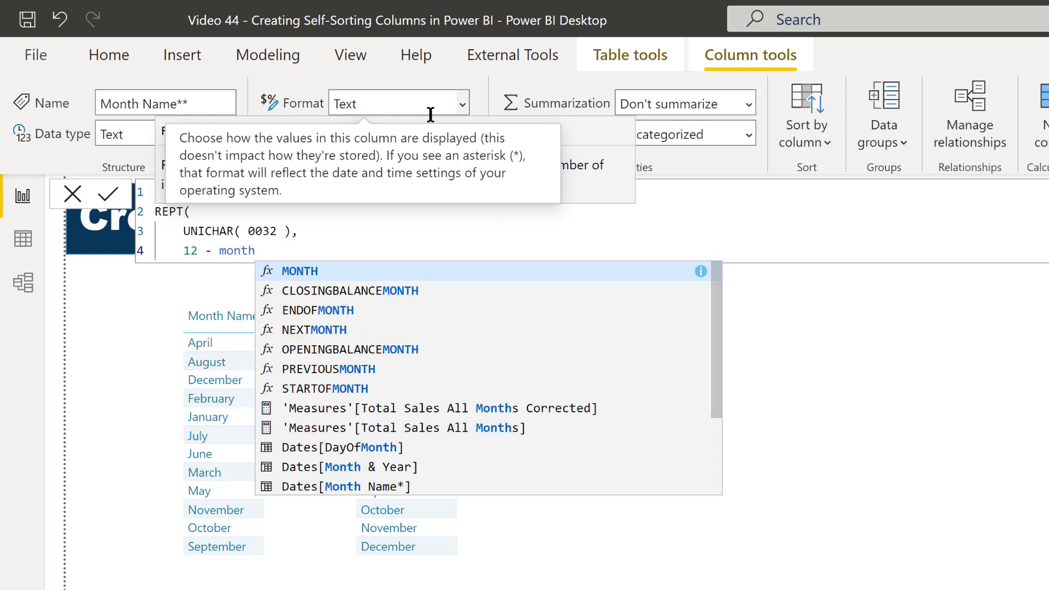
type("o")
key("Tab")
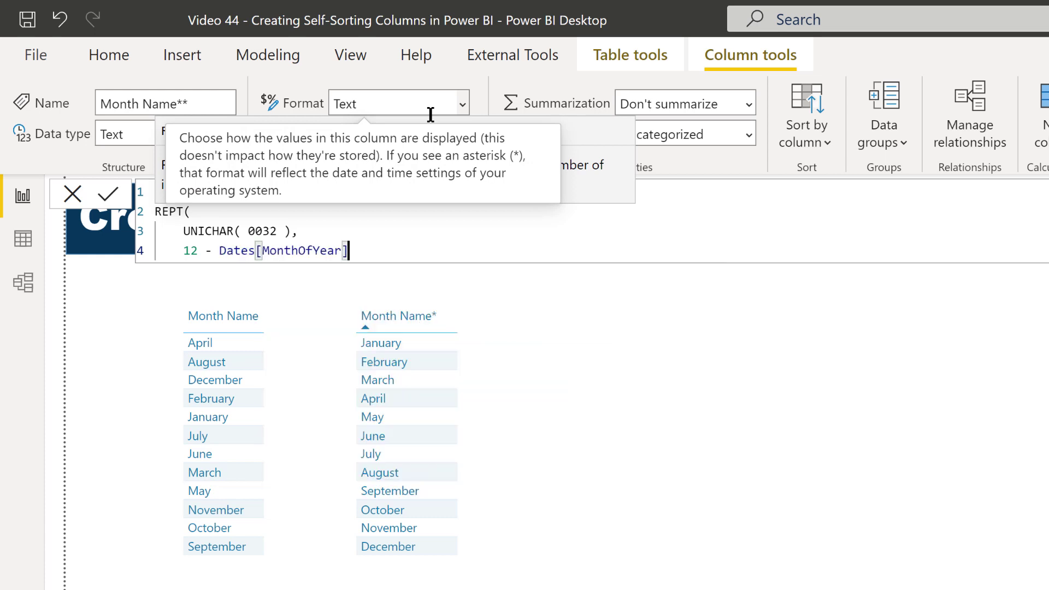
key("shift+Return")
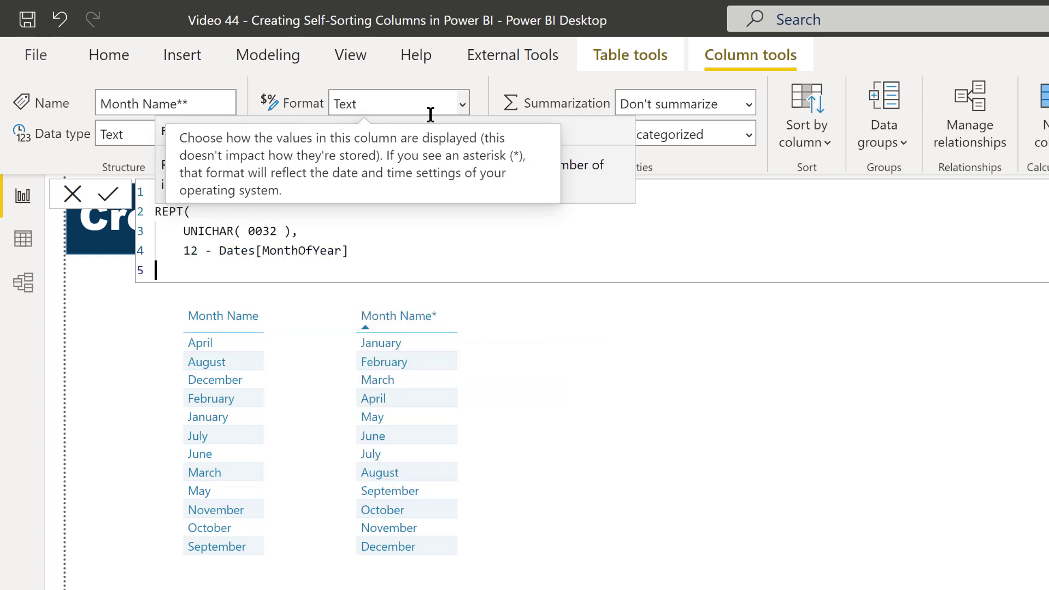
type(")")
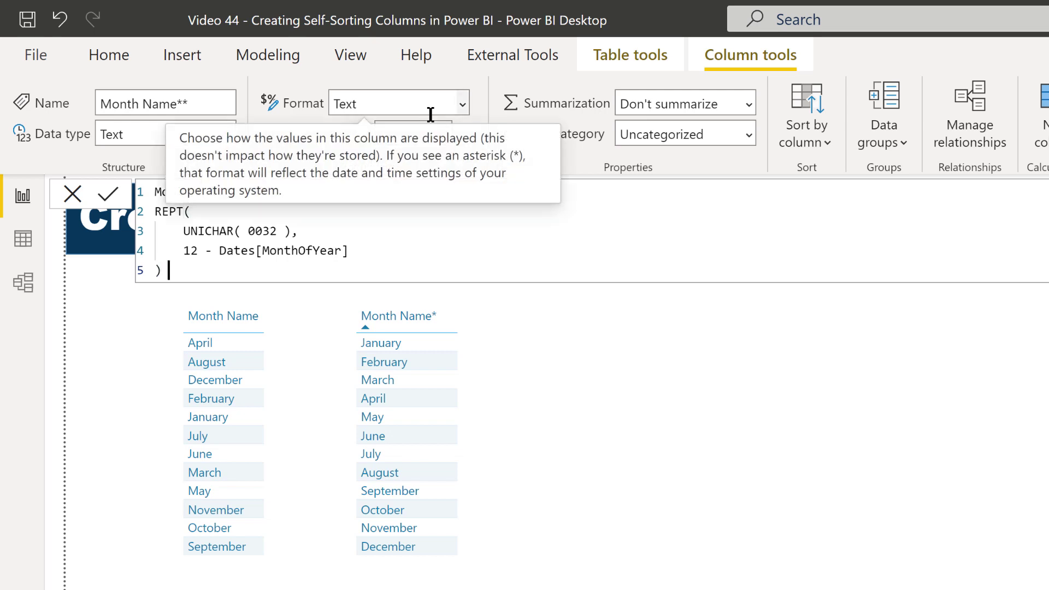
type(" & monthn")
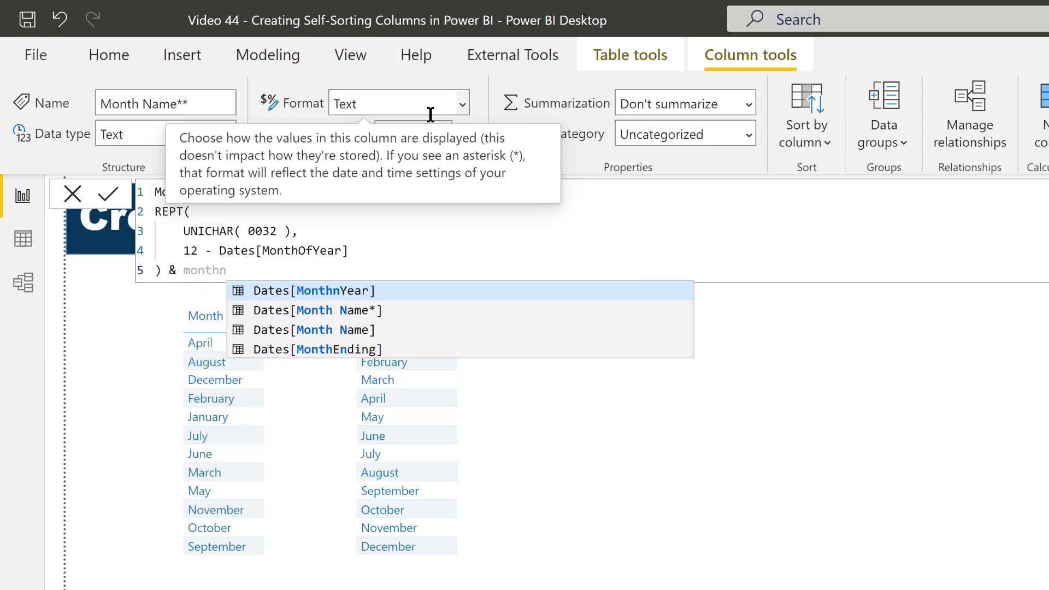
key("Down")
key("Down")
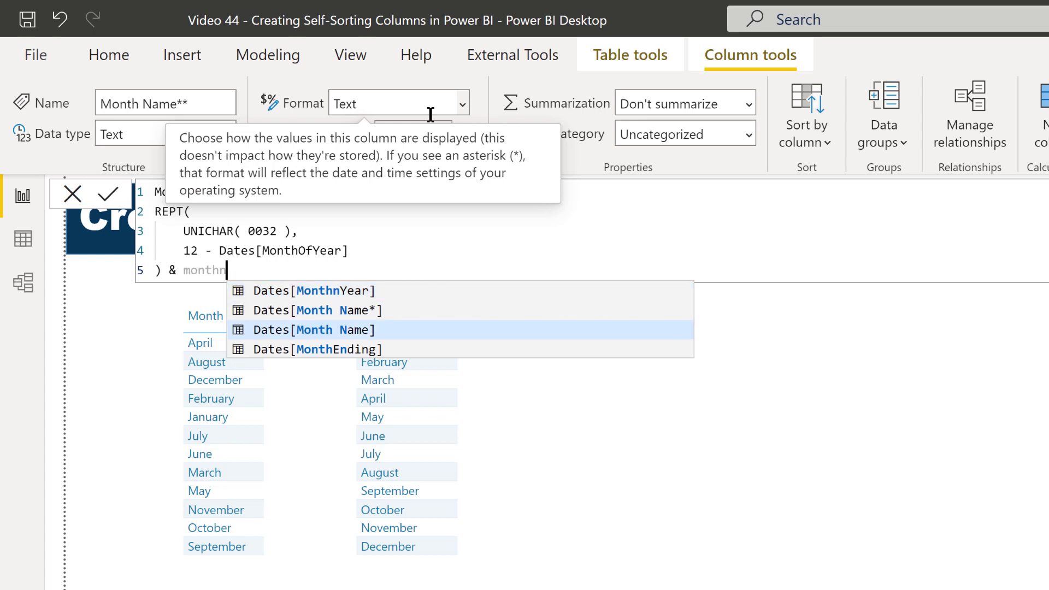
key("Tab")
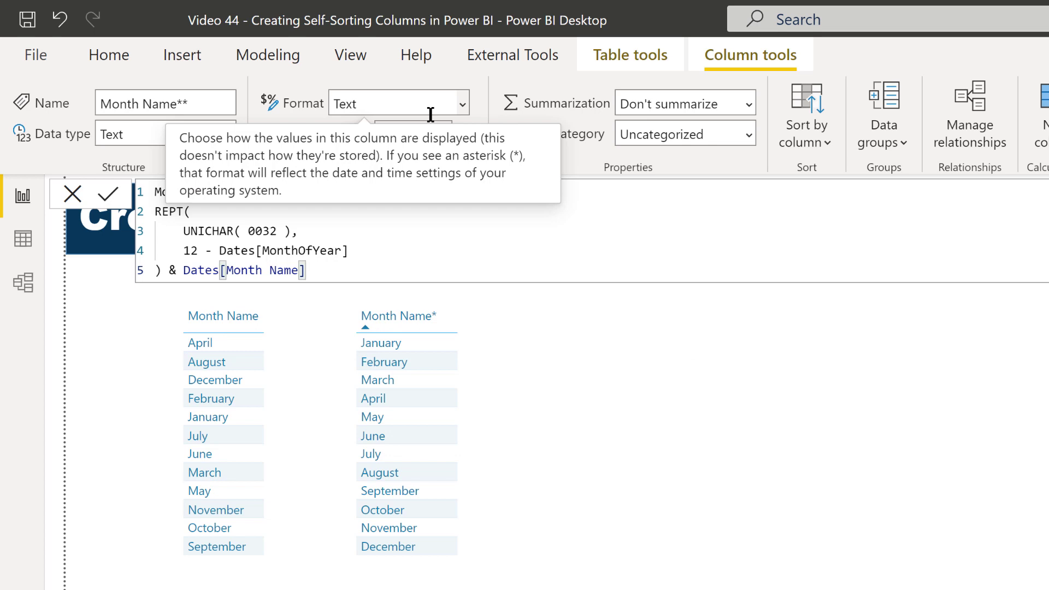
- Wrap Dates[Month Name] in LEFT(..., 3) and commit the column
key("ctrl+Left")
key("ctrl+Left")
key("ctrl+Left")
key("ctrl+Left")
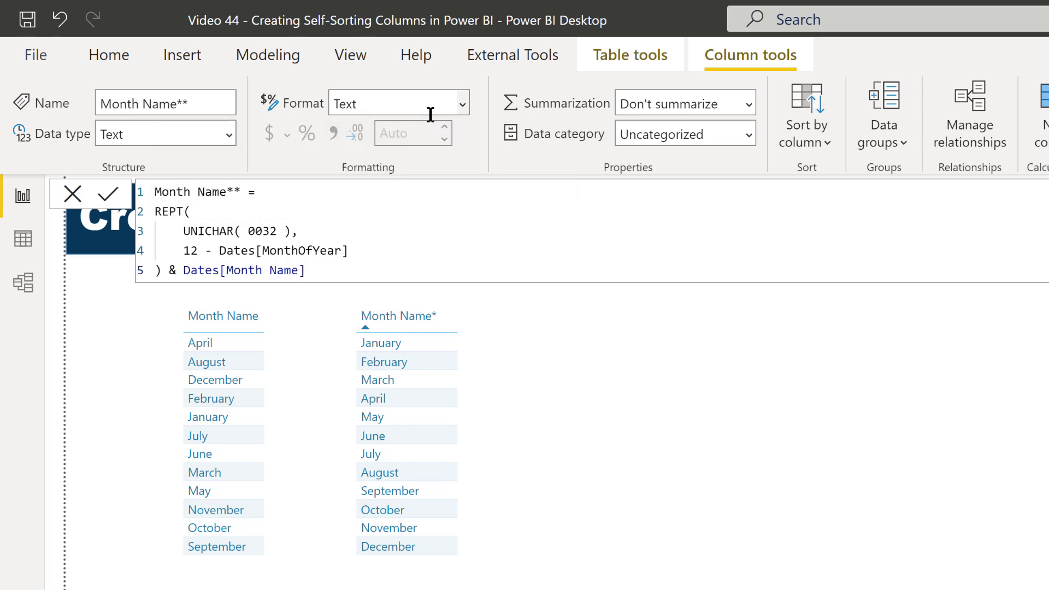
type("Le")
key("BackSpace")
key("BackSpace")
type("LEFT(")
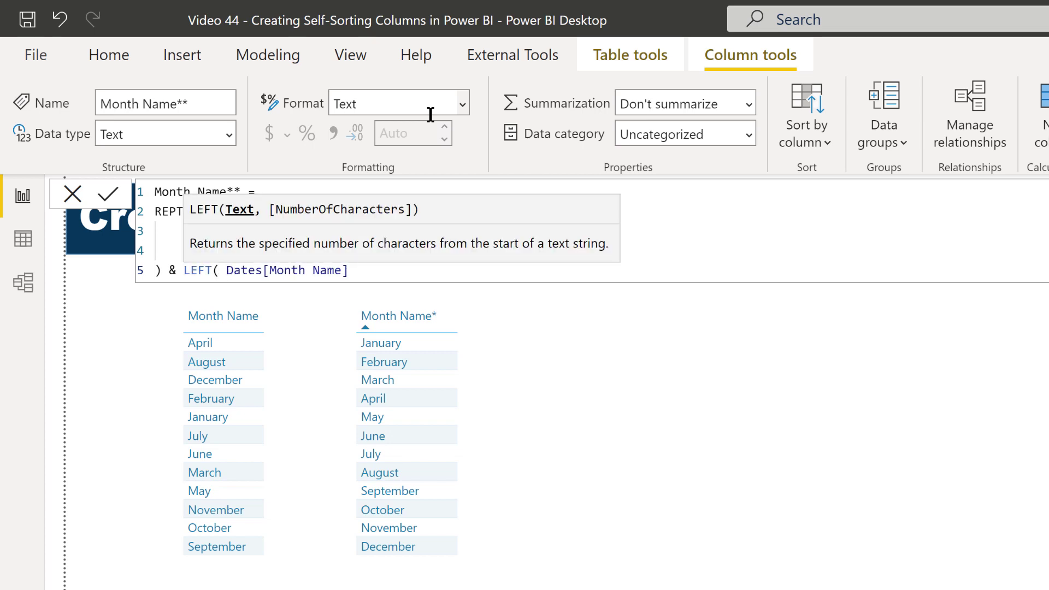
key("End")
type(", 2")
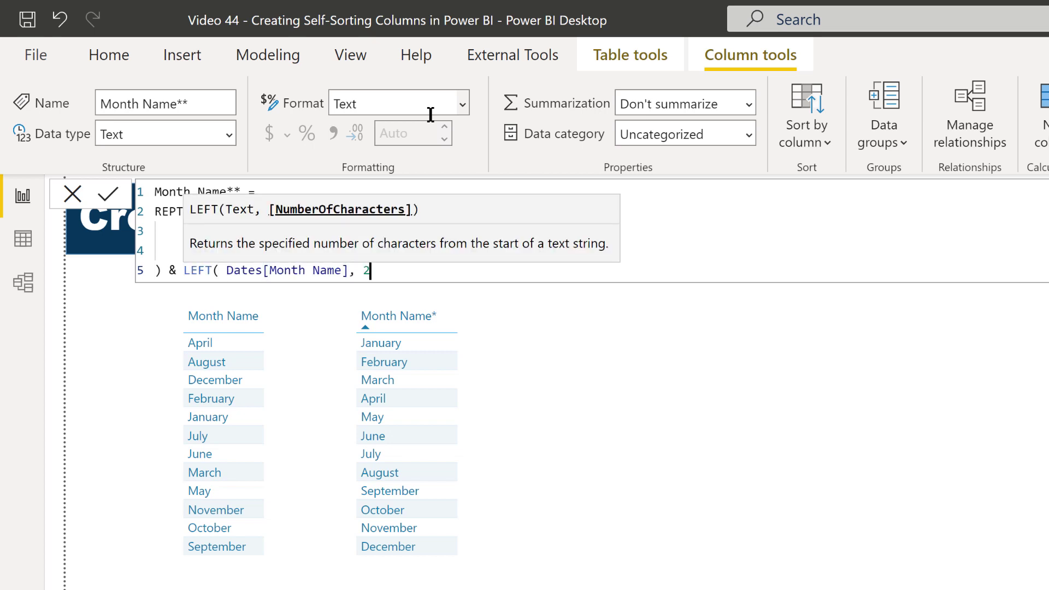
key("BackSpace")
type("3)")
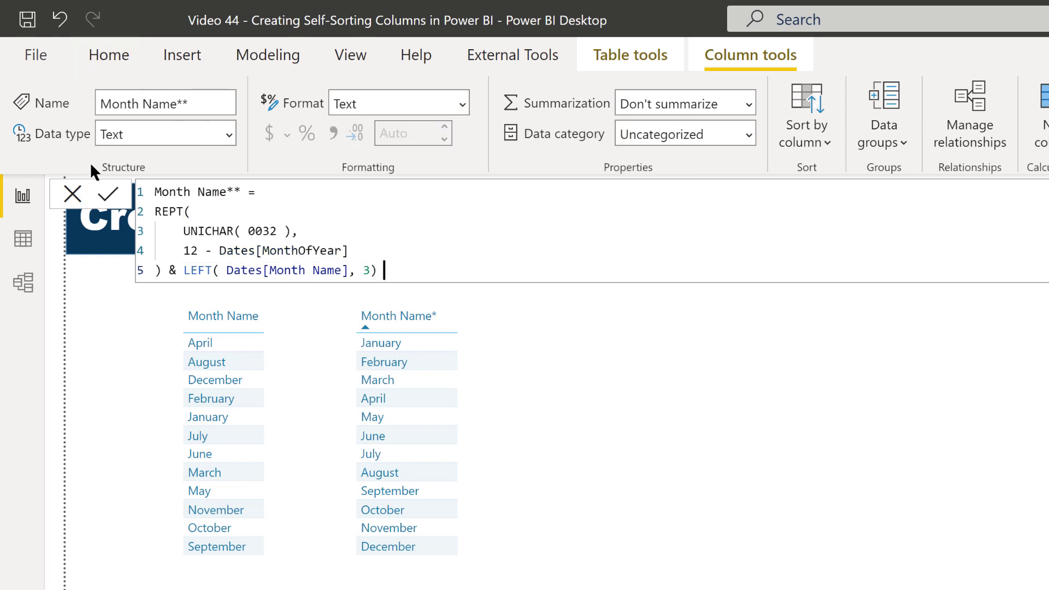
left_click(106, 196)
- Add Month Name** as a third table beside the others, moved up and resized to fit
left_click(70, 189)
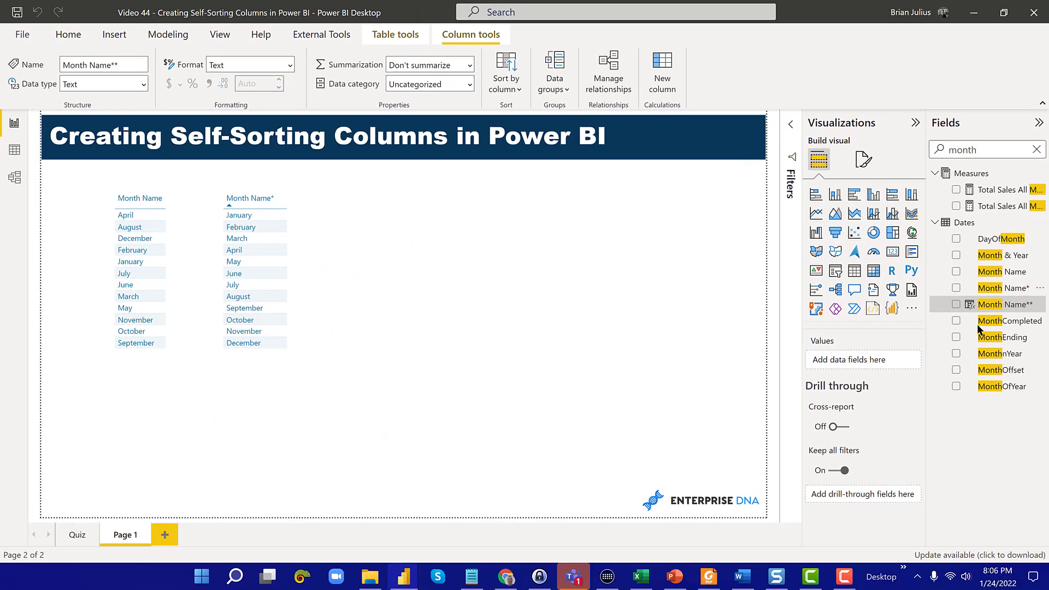
left_click_drag(989, 309, 452, 207)
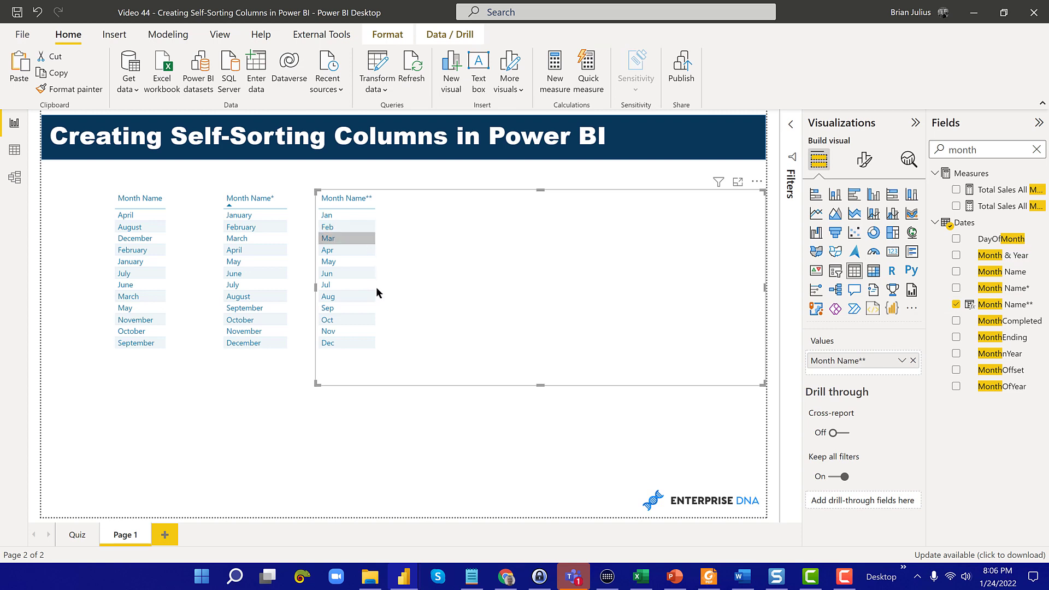
left_click_drag(389, 358, 389, 310)
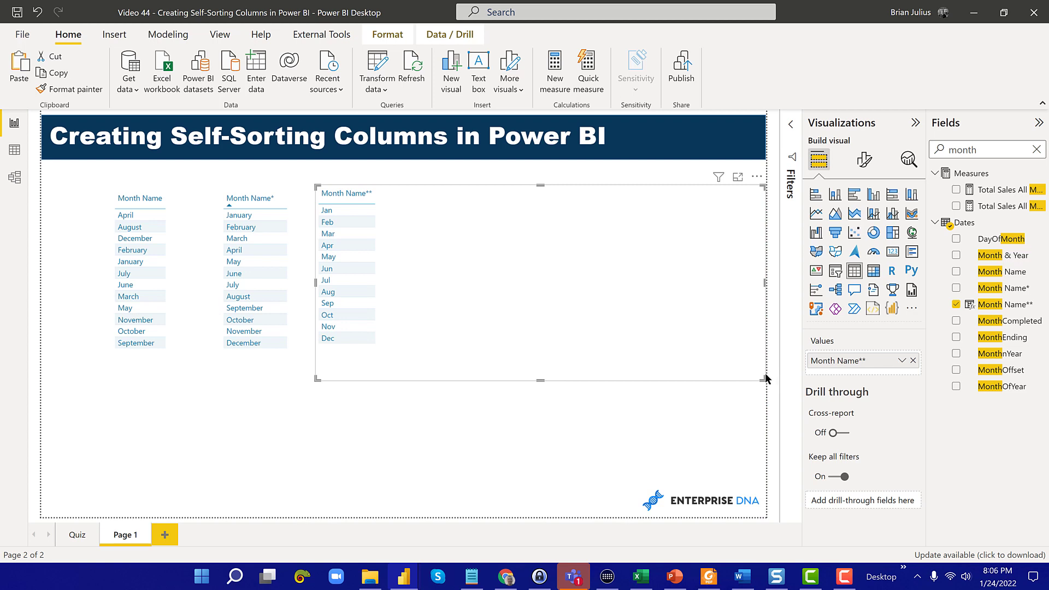
left_click_drag(627, 367, 402, 361)
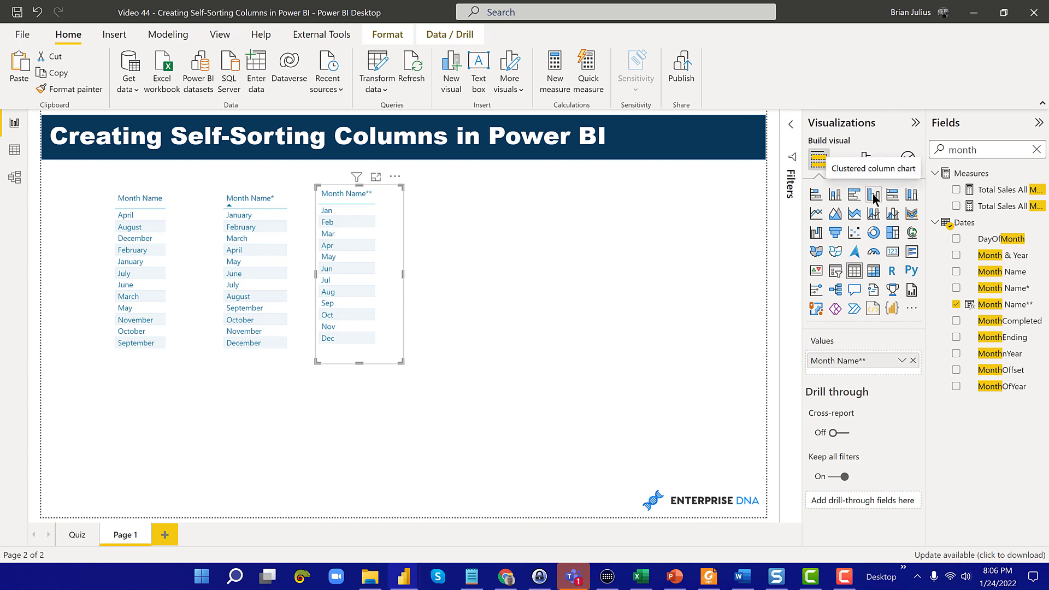
left_click(467, 260)
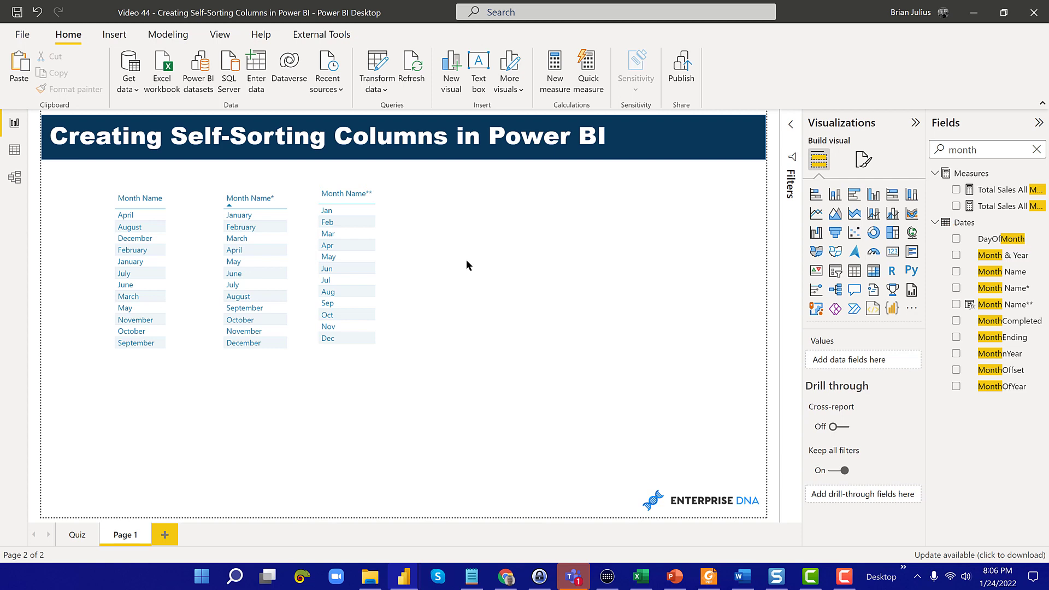
left_click(386, 271)
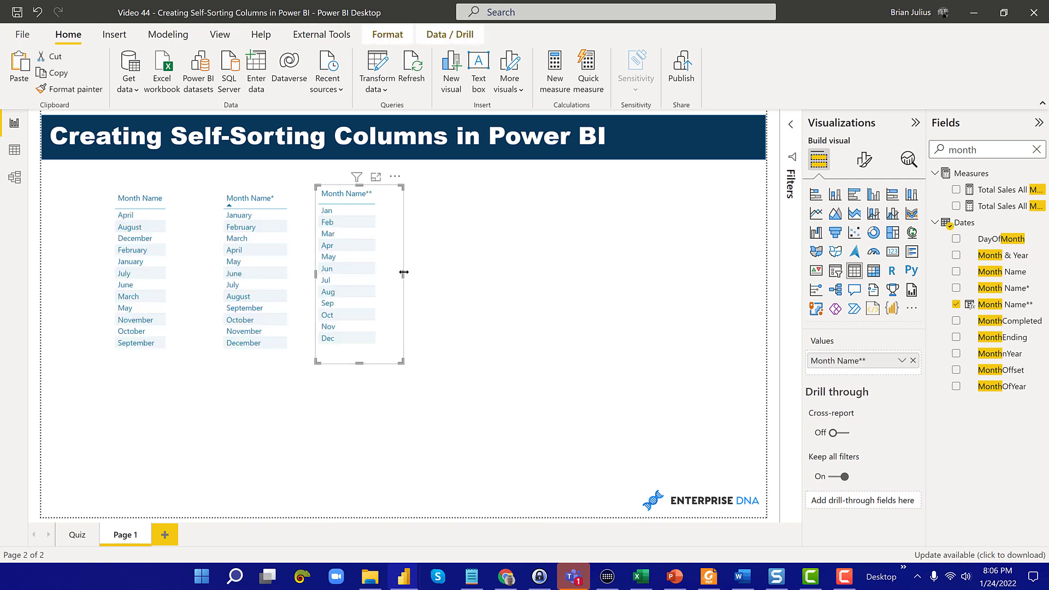
left_click_drag(453, 270, 571, 272)
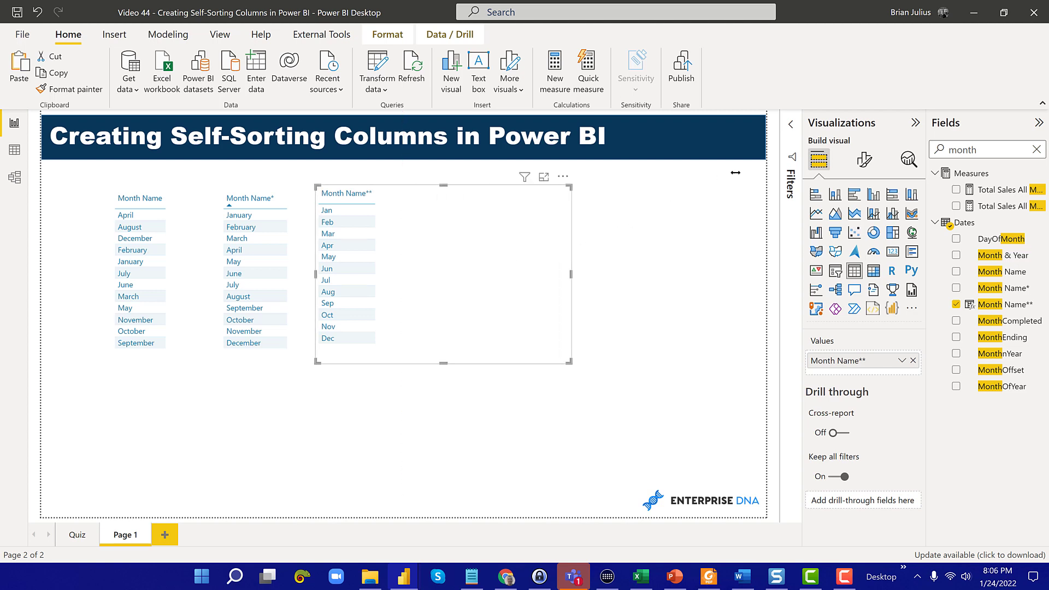
- Add the Total Sales measure to the Month Name** table and make it a clustered column chart
left_click(1034, 150)
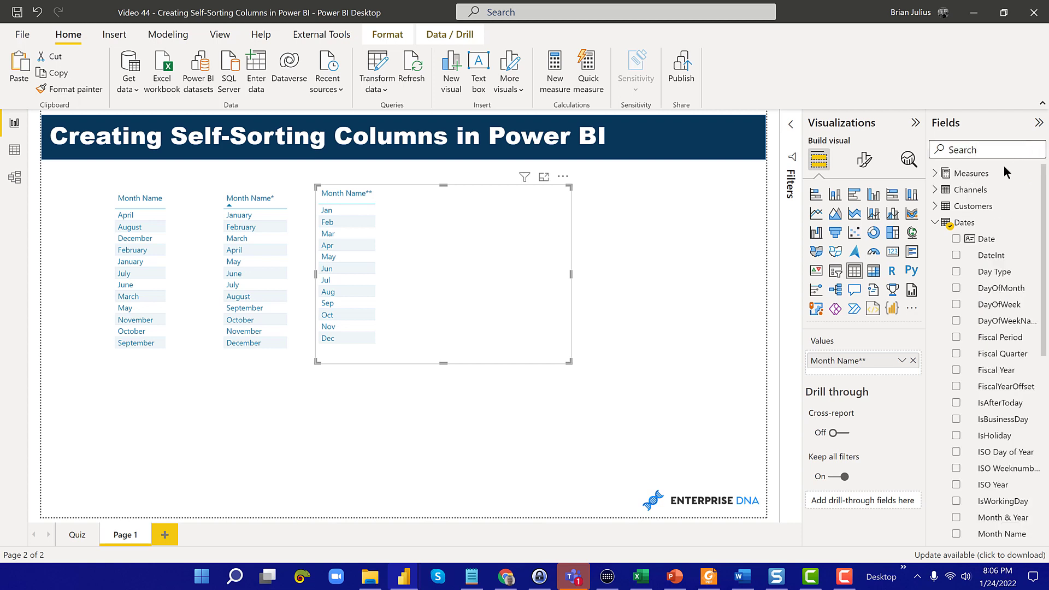
left_click(933, 174)
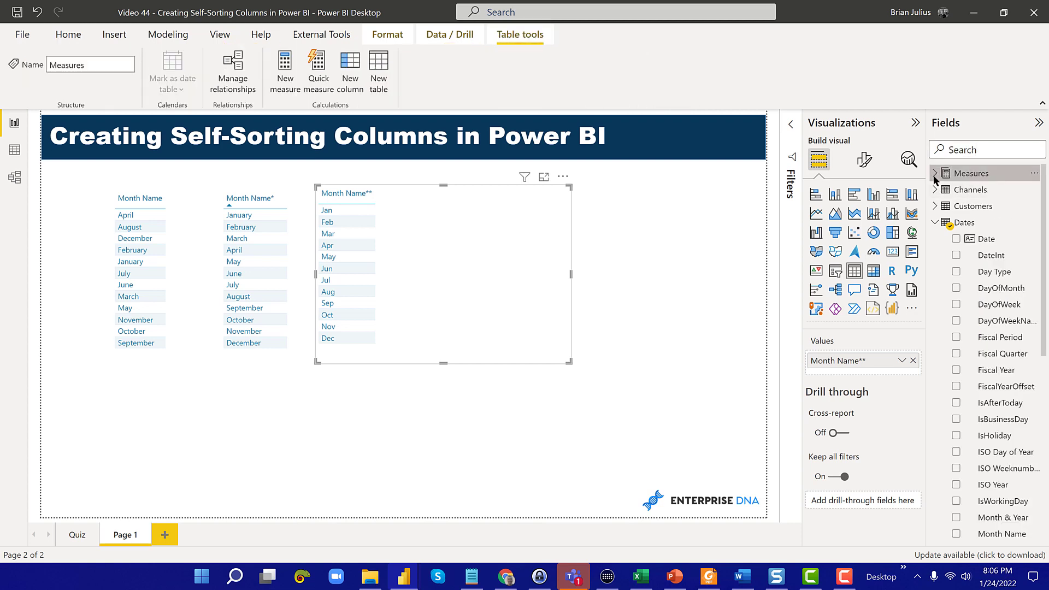
left_click(934, 174)
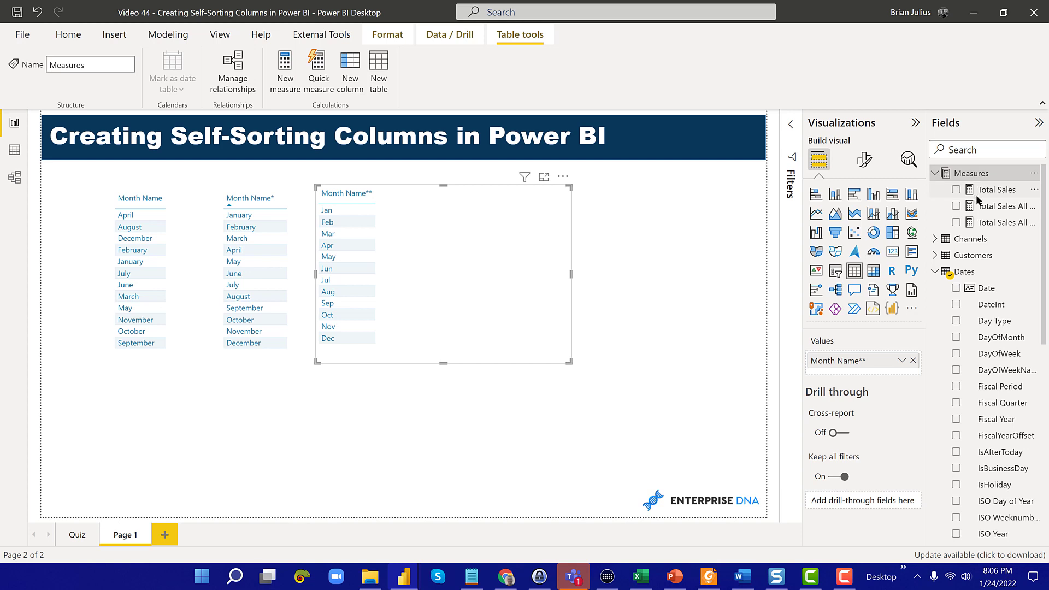
left_click_drag(976, 190, 431, 250)
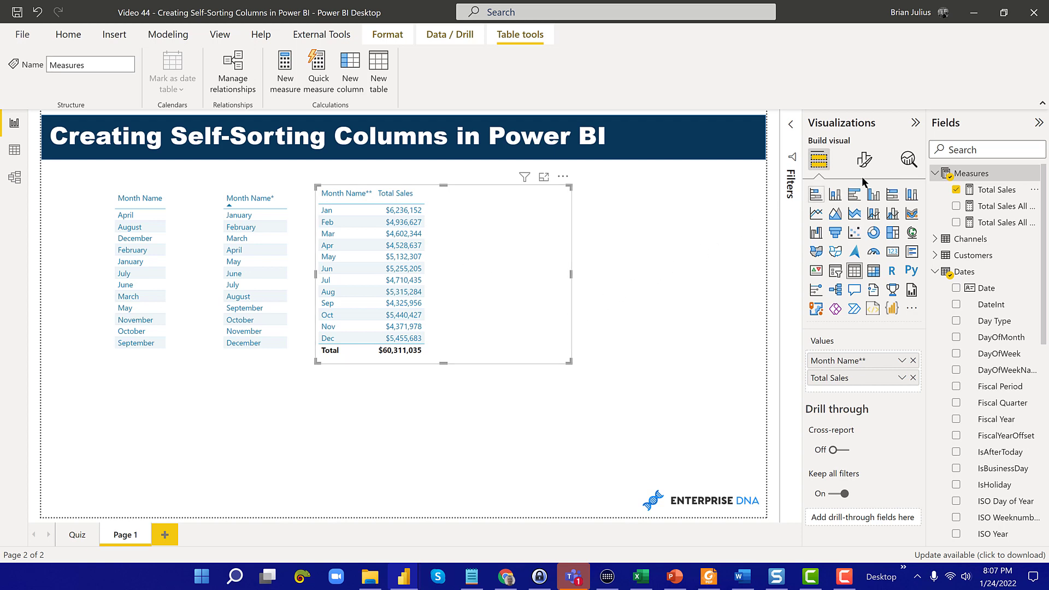
left_click(874, 195)
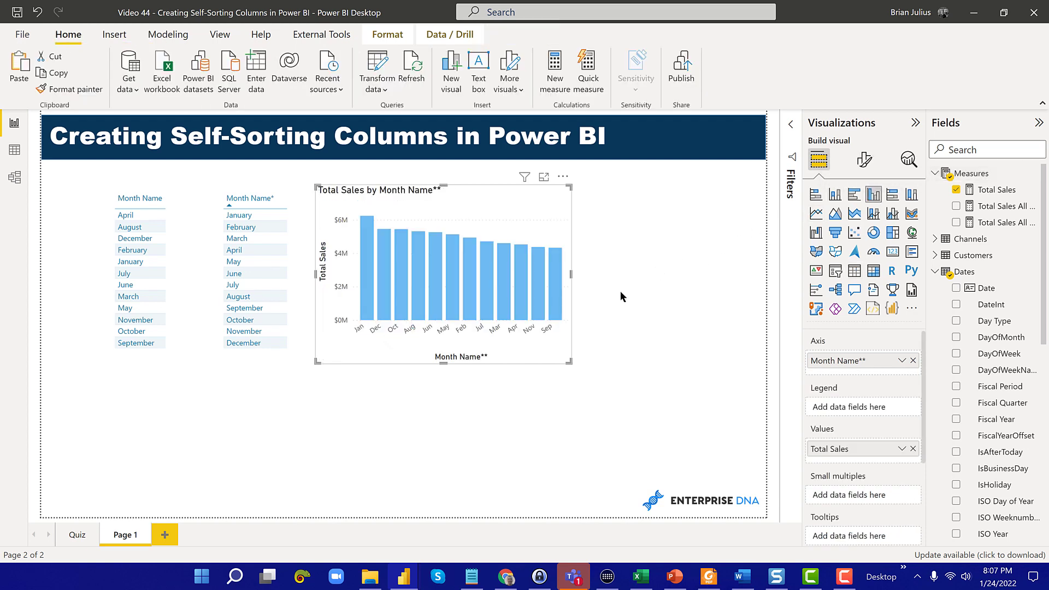
- Sort the chart's axis by Month Name** ascending, Jan to Dec, and widen it across the page
left_click(563, 177)
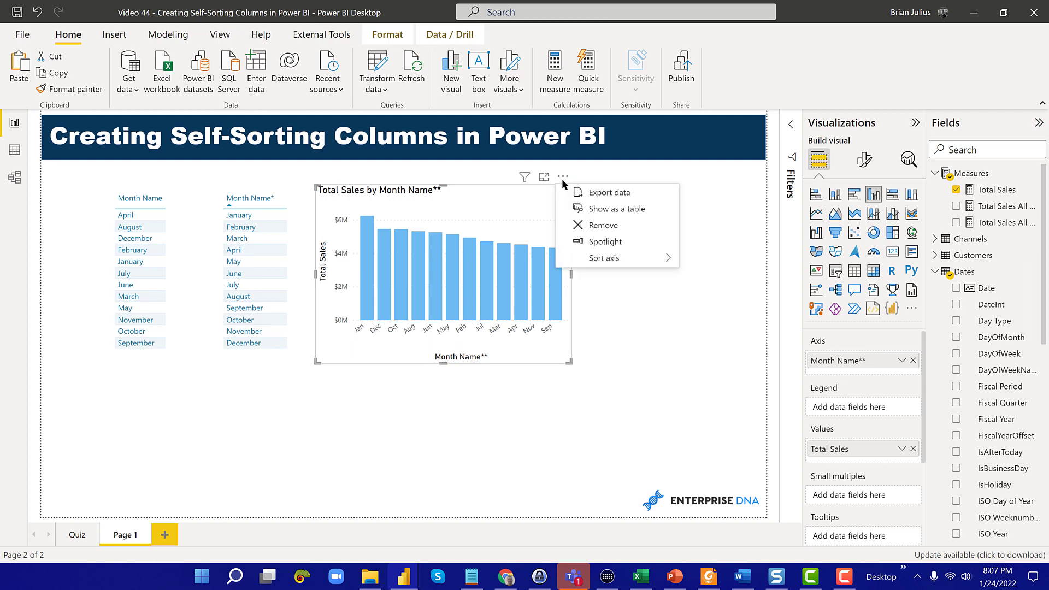
mouse_move(602, 259)
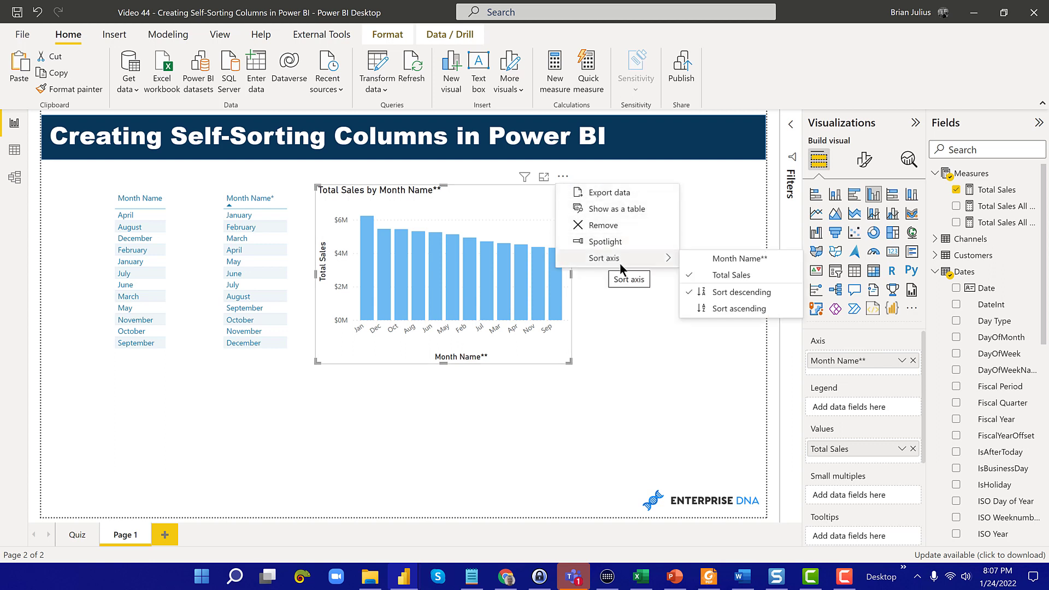
left_click(720, 257)
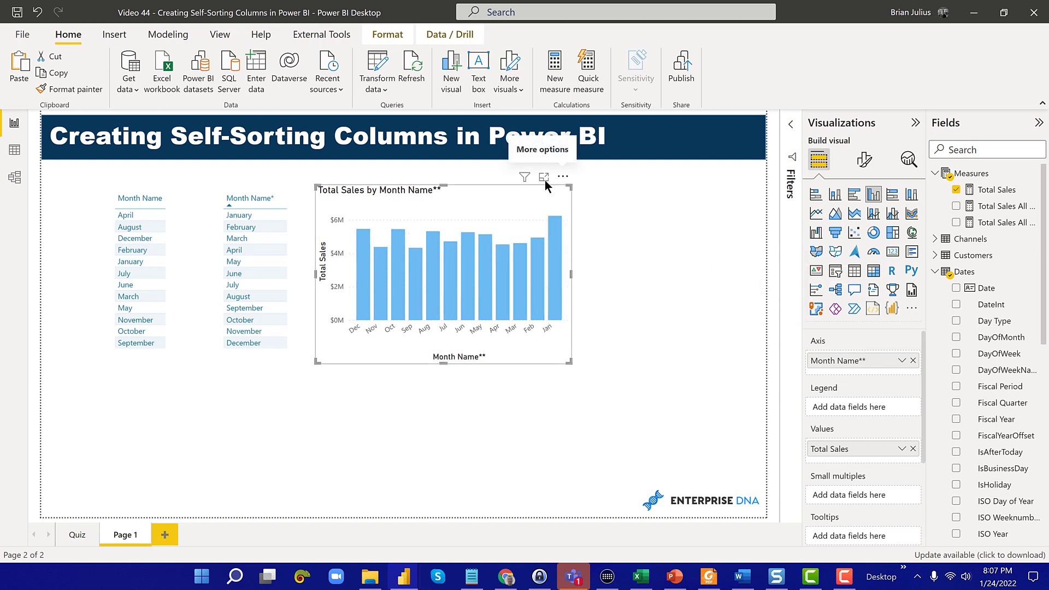
left_click(560, 177)
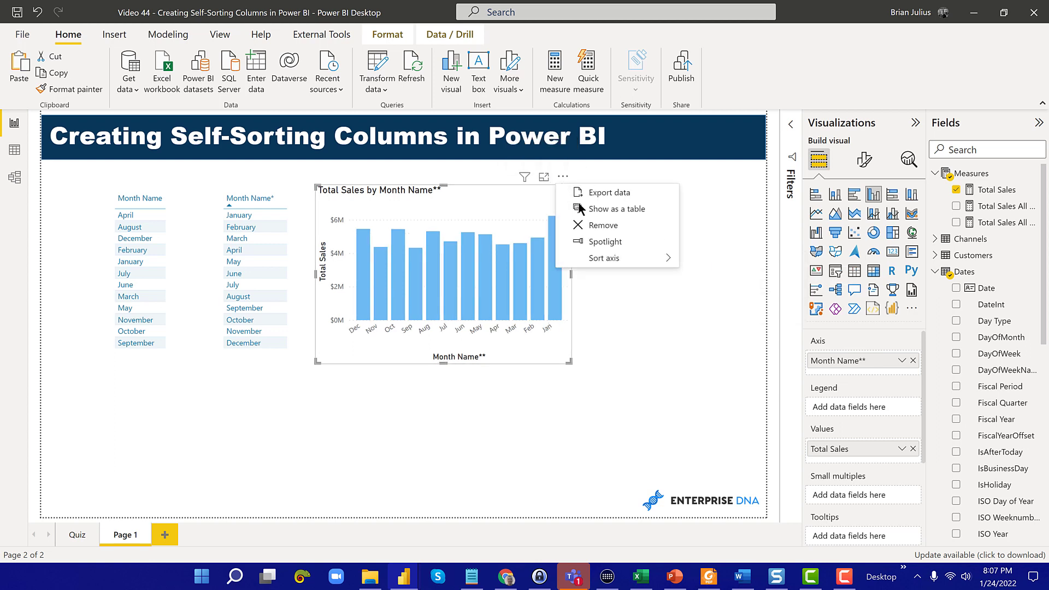
mouse_move(632, 260)
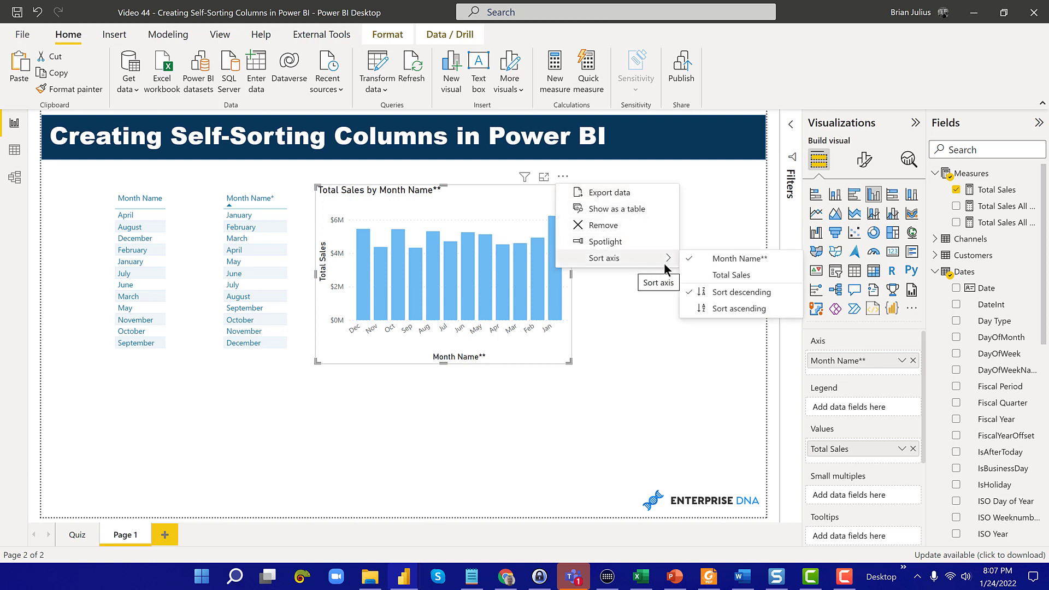
left_click(728, 309)
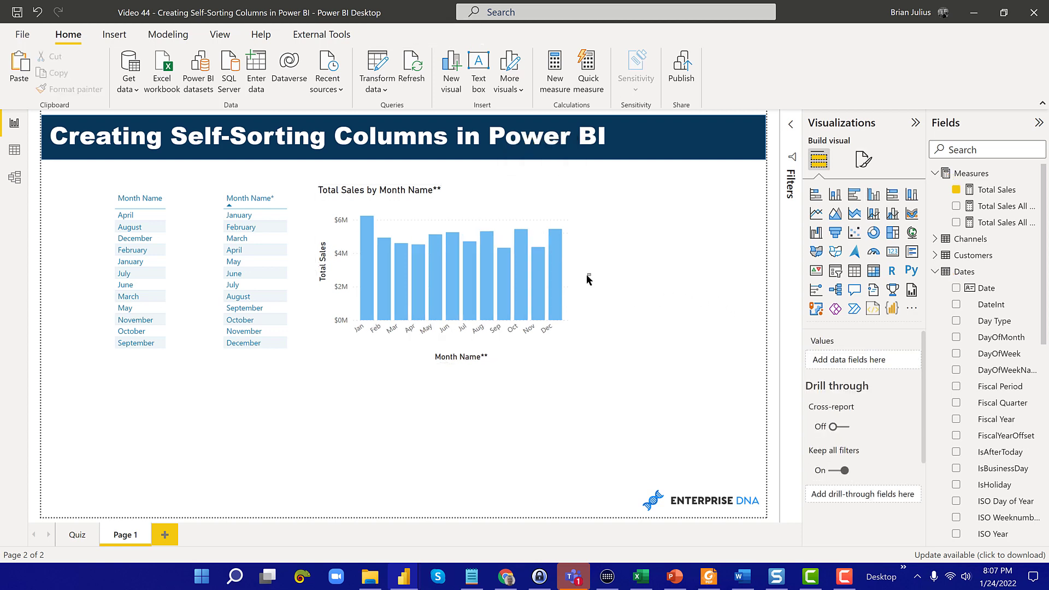
left_click(570, 276)
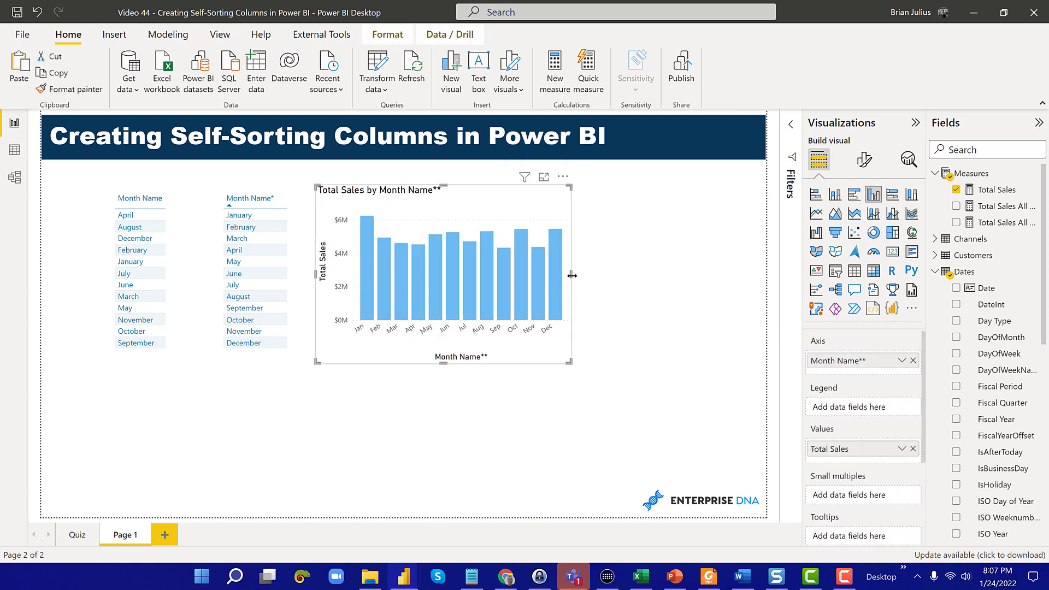
left_click_drag(572, 276, 764, 273)
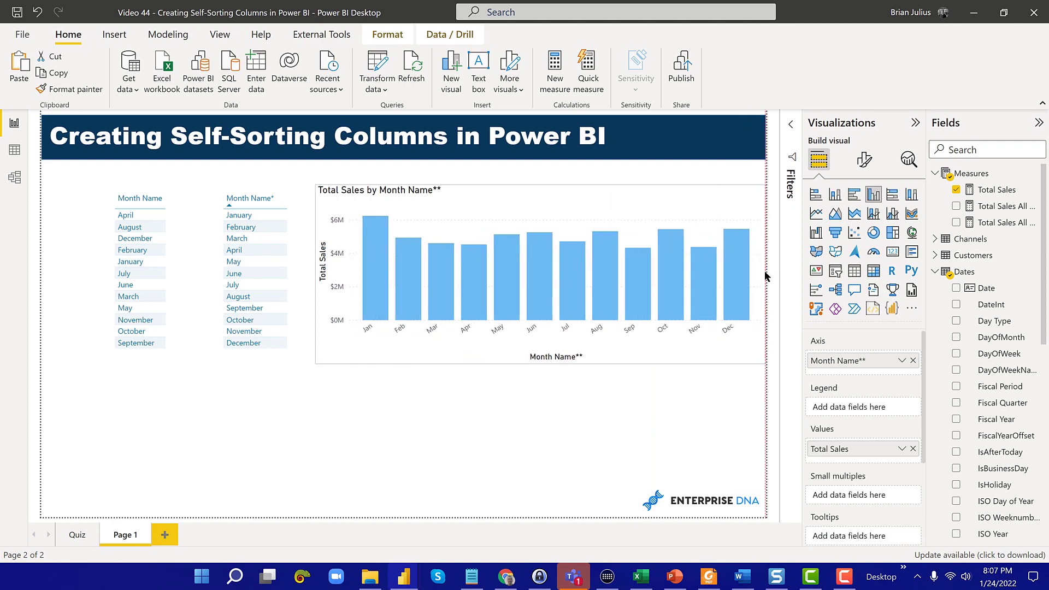
left_click(644, 415)
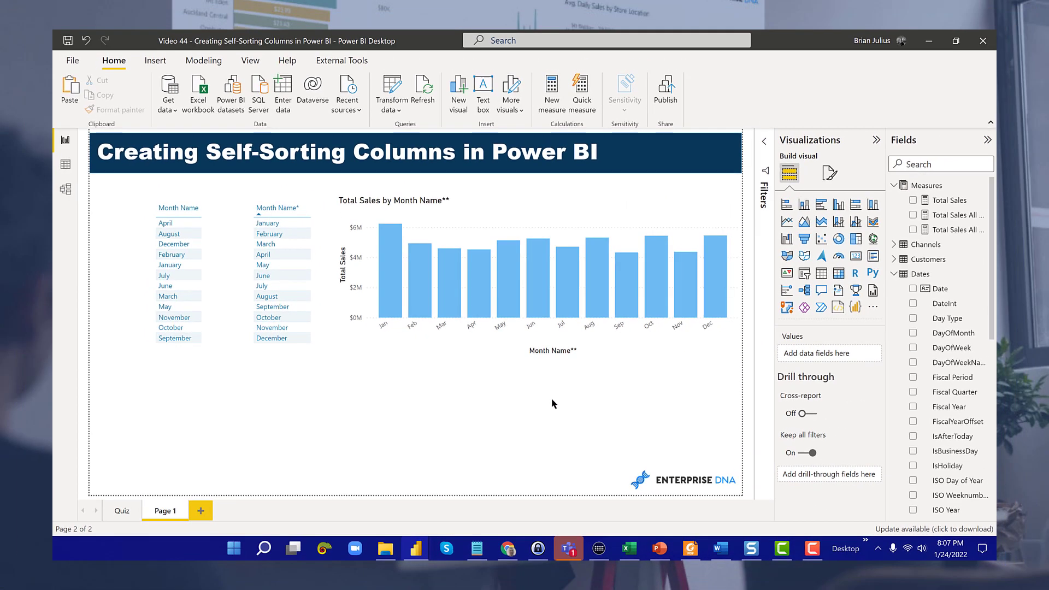